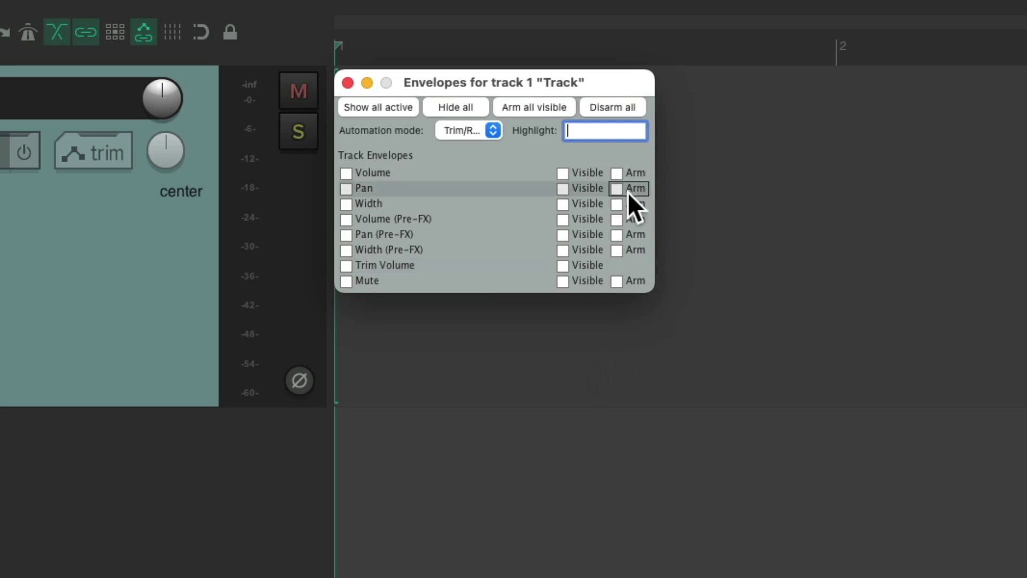
- Close the track's envelope list, toggle its volume and pan envelopes on and off, and leave only the volume envelope shown
{"action": "left_click", "coordinate": [347, 82]}
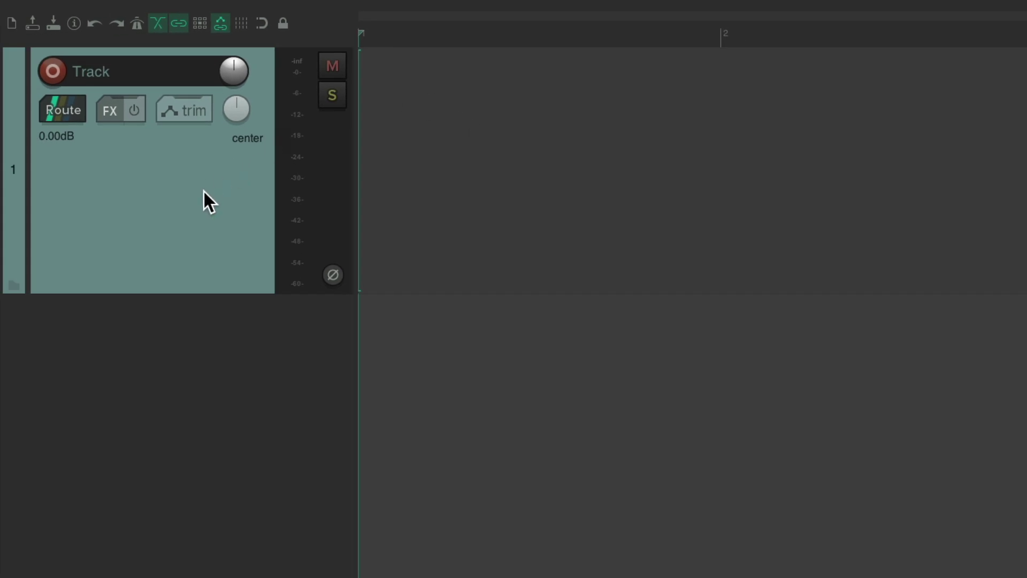
{"action": "key", "text": "v"}
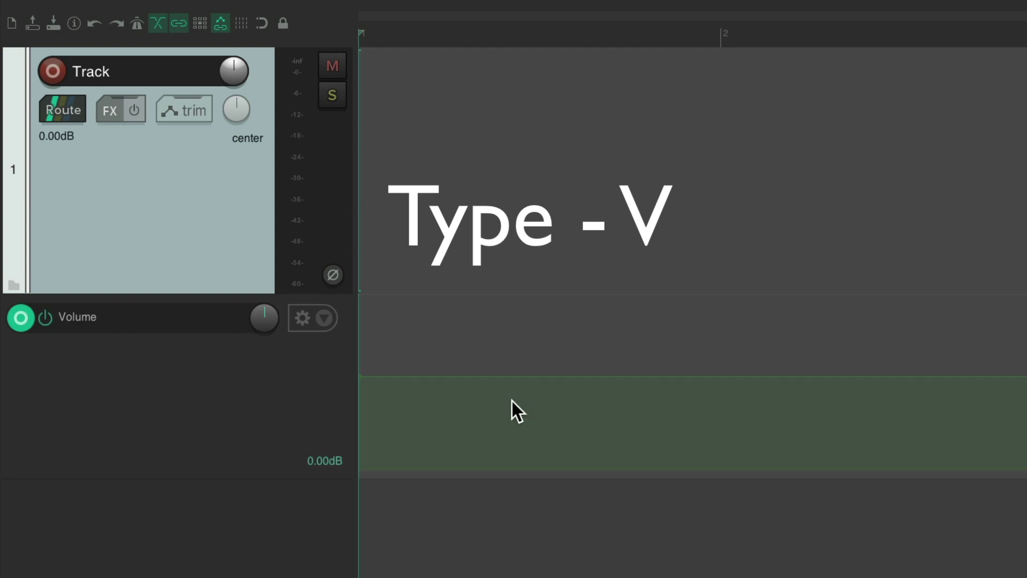
{"action": "key", "text": "v"}
{"action": "key", "text": "p"}
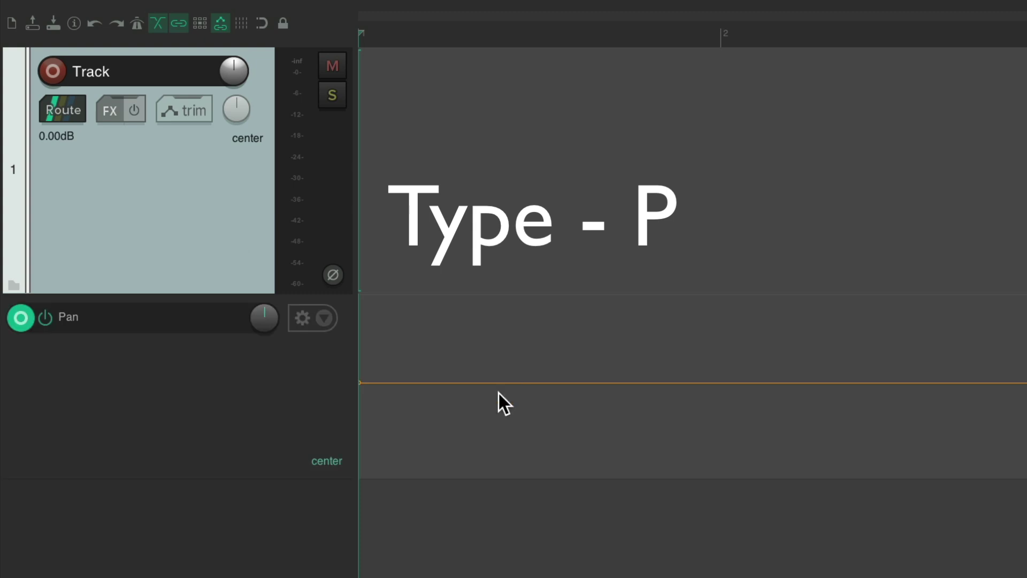
{"action": "key", "text": "p"}
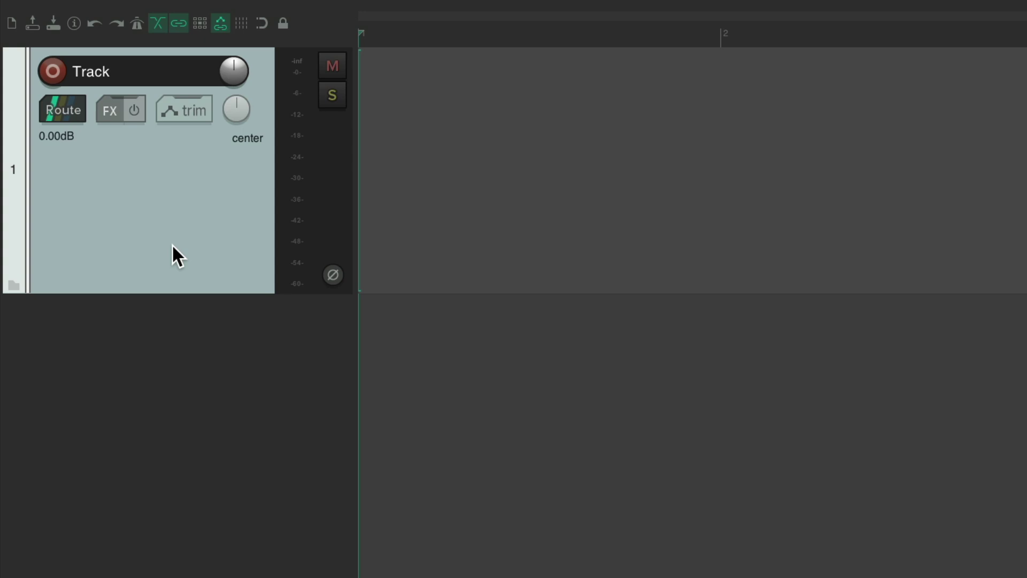
{"action": "key", "text": "v"}
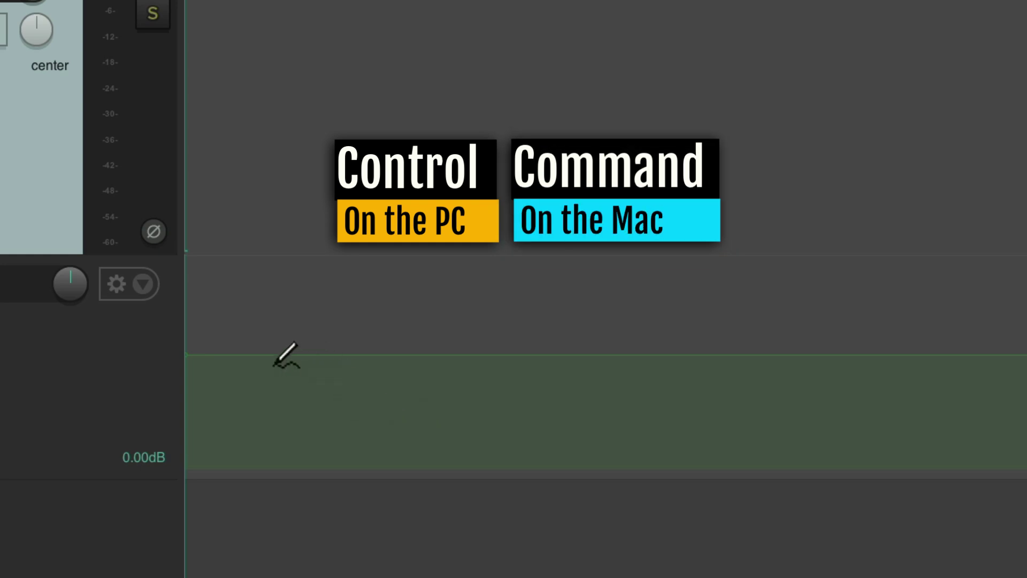
- Draw a wavy curve freehand across the volume envelope, redraw its middle part, and adjust its central peak
{"action": "mouse_move", "coordinate": [273, 367]}
{"action": "left_mouse_down"}
{"action": "mouse_move", "coordinate": [313, 337]}
{"action": "mouse_move", "coordinate": [371, 364]}
{"action": "mouse_move", "coordinate": [467, 335]}
{"action": "mouse_move", "coordinate": [536, 373]}
{"action": "mouse_move", "coordinate": [630, 340]}
{"action": "mouse_move", "coordinate": [866, 372]}
{"action": "left_mouse_up"}
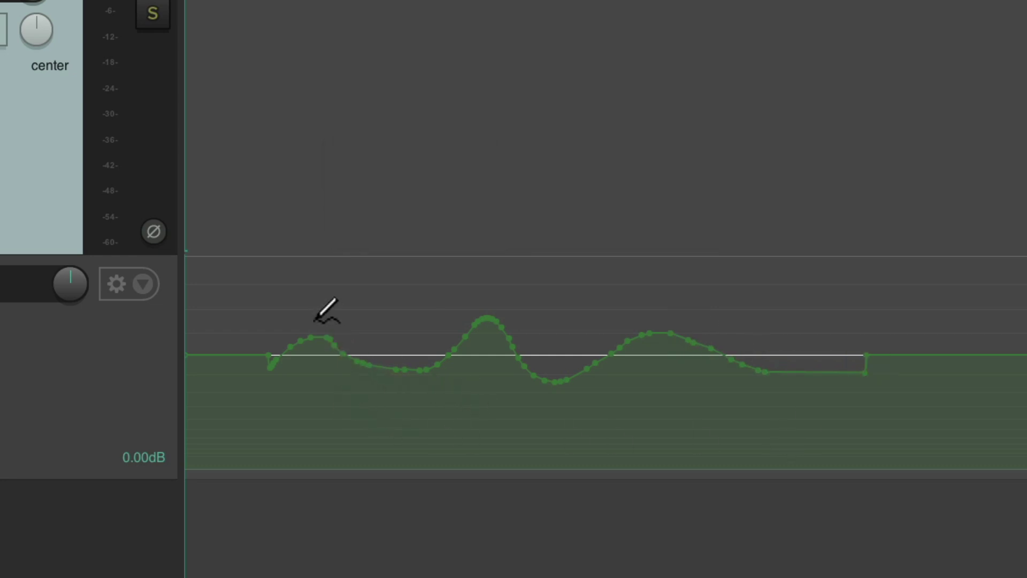
{"action": "mouse_move", "coordinate": [297, 320]}
{"action": "left_mouse_down"}
{"action": "mouse_move", "coordinate": [367, 311]}
{"action": "mouse_move", "coordinate": [453, 402]}
{"action": "mouse_move", "coordinate": [514, 338]}
{"action": "mouse_move", "coordinate": [589, 383]}
{"action": "mouse_move", "coordinate": [728, 324]}
{"action": "mouse_move", "coordinate": [760, 335]}
{"action": "left_mouse_up"}
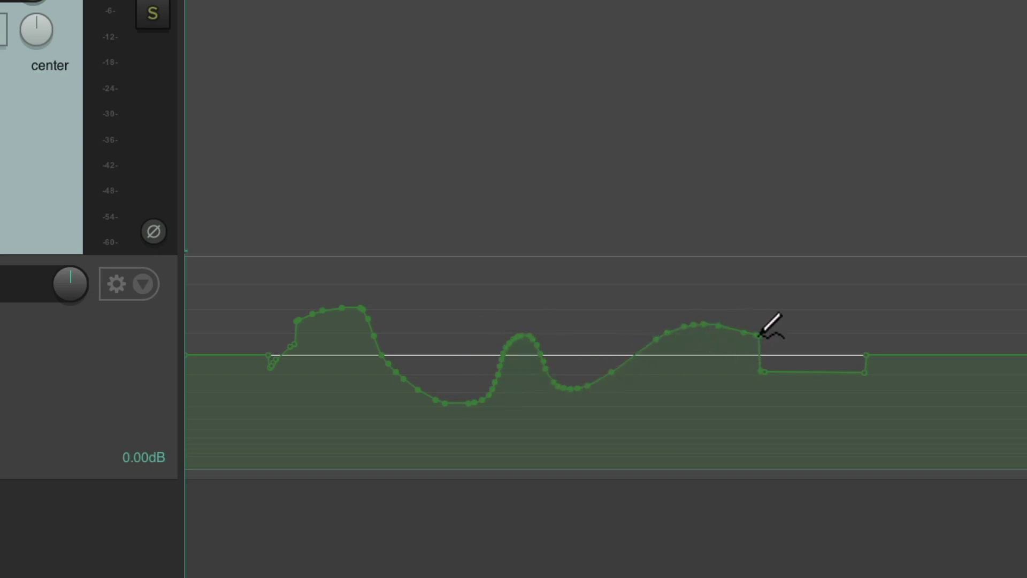
{"action": "left_click_drag", "start_coordinate": [528, 339], "coordinate": [525, 359]}
- Select all the freehand points on the volume envelope, move them slightly, and delete them
{"action": "left_click_drag", "start_coordinate": [246, 300], "coordinate": [890, 412]}
{"action": "mouse_move", "coordinate": [527, 350]}
{"action": "left_mouse_down"}
{"action": "mouse_move", "coordinate": [523, 314]}
{"action": "mouse_move", "coordinate": [530, 360]}
{"action": "mouse_move", "coordinate": [528, 337]}
{"action": "mouse_move", "coordinate": [481, 320]}
{"action": "mouse_move", "coordinate": [573, 317]}
{"action": "mouse_move", "coordinate": [527, 337]}
{"action": "left_mouse_up"}
{"action": "key", "text": "Delete"}
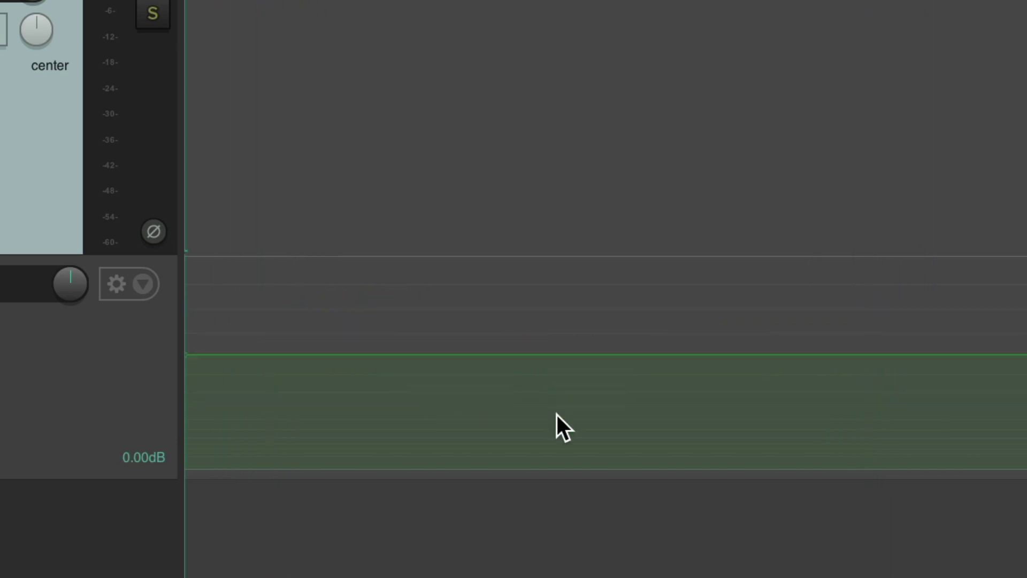
- Add five roughly evenly spaced points along the flat volume envelope at the 0 dB line
{"action": "left_click", "coordinate": [290, 354], "text": "shift"}
{"action": "left_click", "coordinate": [396, 355], "text": "shift"}
{"action": "left_click", "coordinate": [519, 354], "text": "shift"}
{"action": "left_click", "coordinate": [628, 355], "text": "shift"}
{"action": "left_click", "coordinate": [723, 354], "text": "shift"}
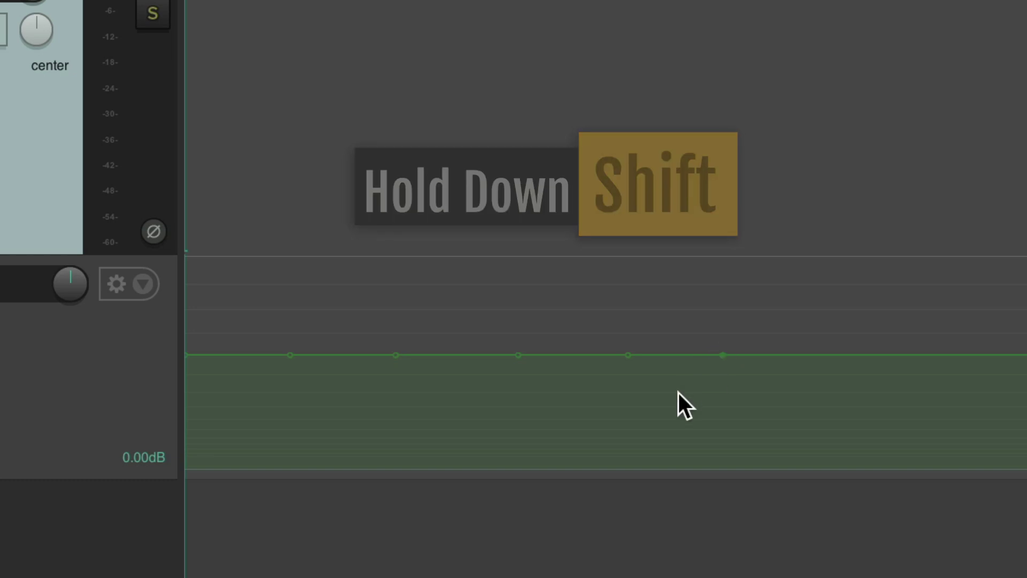
- Move the neighbouring points closer to the segment between the second and third added points and raise that segment into a plateau above 0 dB
{"action": "mouse_move", "coordinate": [514, 357]}
{"action": "left_mouse_down"}
{"action": "mouse_move", "coordinate": [511, 291]}
{"action": "mouse_move", "coordinate": [522, 422]}
{"action": "mouse_move", "coordinate": [512, 298]}
{"action": "mouse_move", "coordinate": [515, 360]}
{"action": "left_mouse_up"}
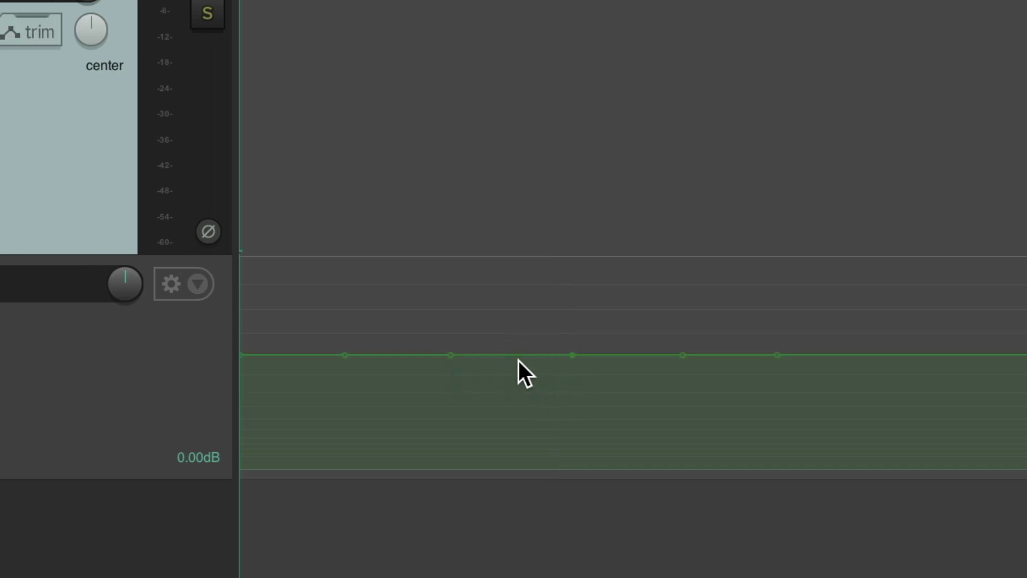
{"action": "left_click_drag", "start_coordinate": [512, 359], "coordinate": [511, 444]}
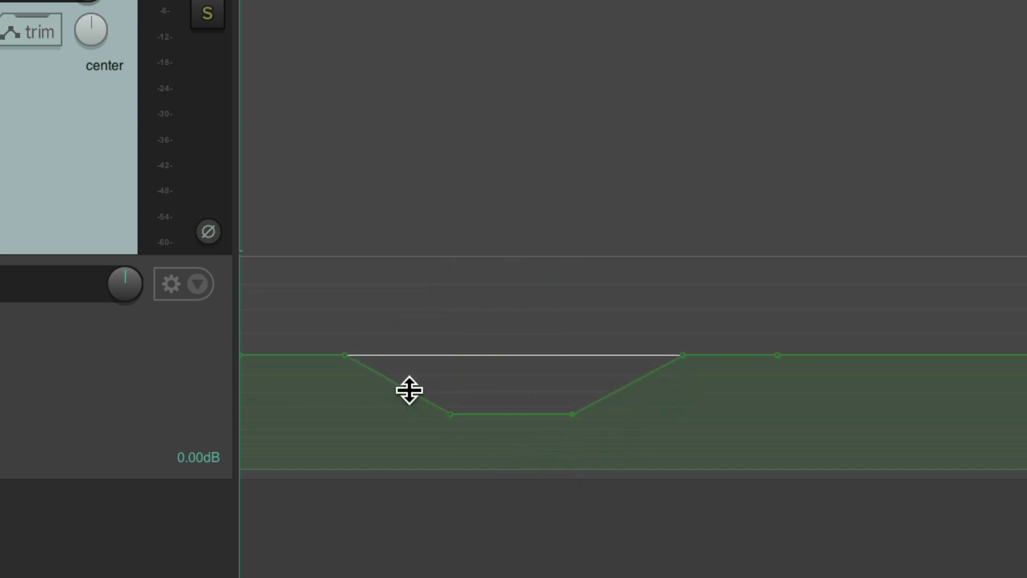
{"action": "left_click_drag", "start_coordinate": [360, 353], "coordinate": [411, 354]}
{"action": "left_click_drag", "start_coordinate": [682, 356], "coordinate": [608, 356]}
{"action": "left_click_drag", "start_coordinate": [509, 412], "coordinate": [518, 310]}
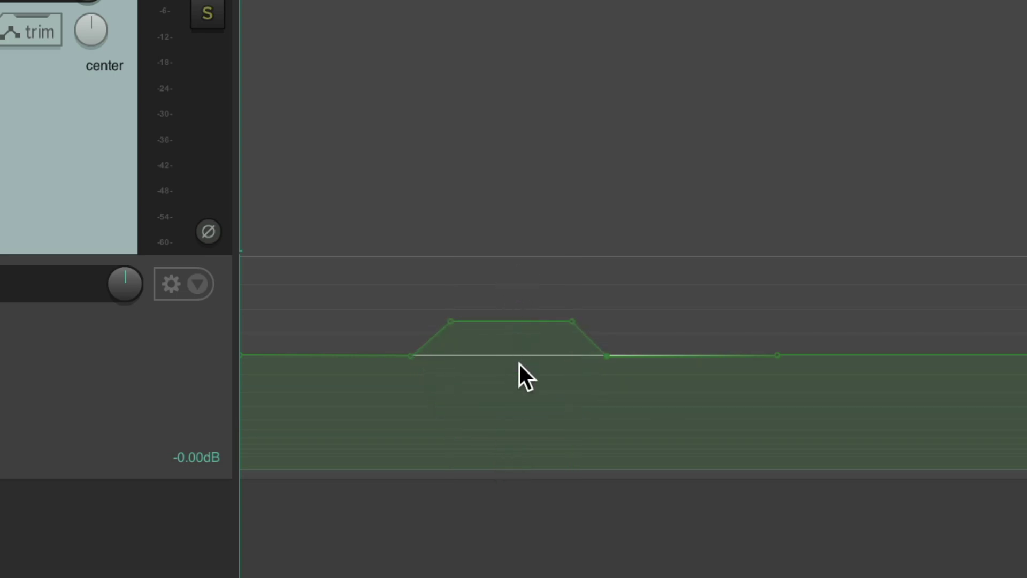
- Lower the envelope points on both sides of the raised plateau and bend the falling and rising segments into curves
{"action": "left_click_drag", "start_coordinate": [607, 354], "coordinate": [742, 513]}
{"action": "left_click_drag", "start_coordinate": [655, 352], "coordinate": [914, 497]}
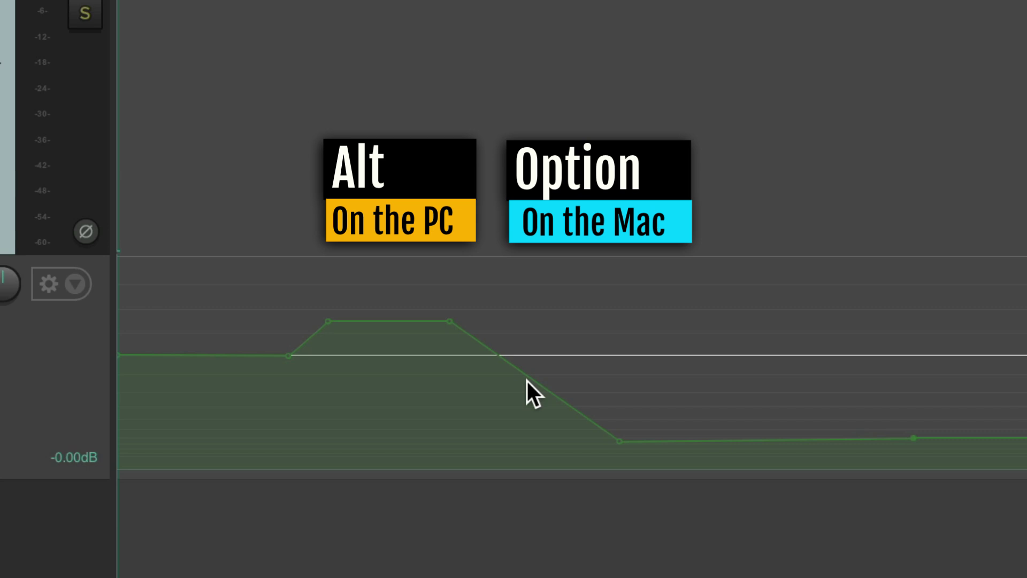
{"action": "left_click_drag", "start_coordinate": [528, 381], "coordinate": [503, 381]}
{"action": "left_click_drag", "start_coordinate": [620, 441], "coordinate": [843, 453]}
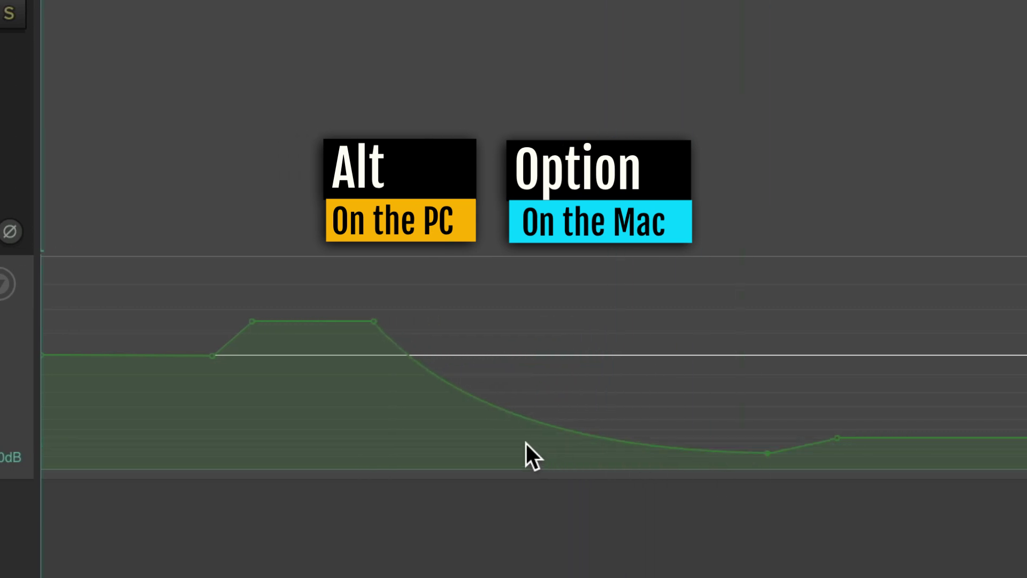
{"action": "mouse_move", "coordinate": [488, 420]}
{"action": "left_mouse_down"}
{"action": "mouse_move", "coordinate": [440, 432]}
{"action": "mouse_move", "coordinate": [516, 394]}
{"action": "mouse_move", "coordinate": [487, 404]}
{"action": "left_mouse_up"}
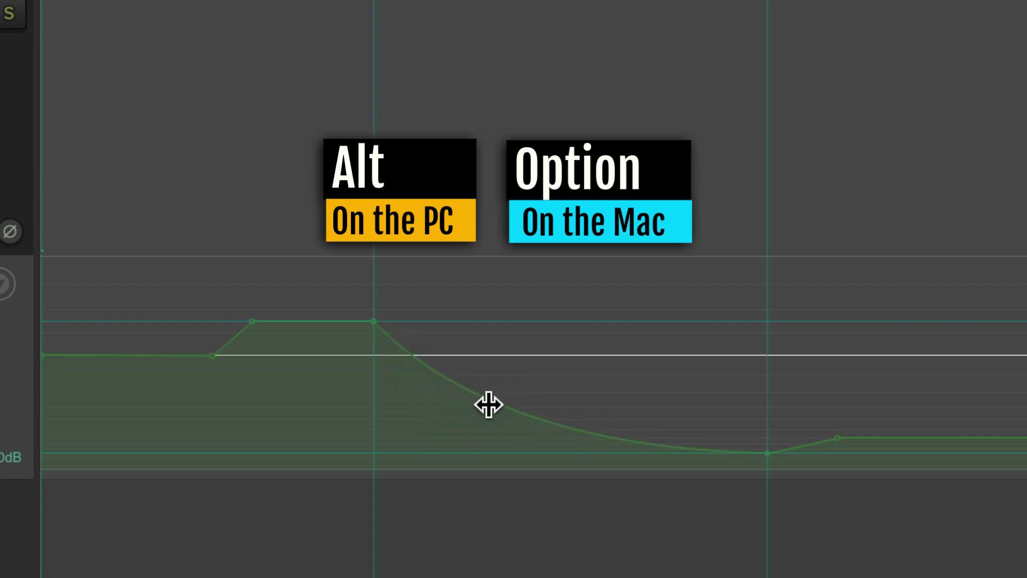
{"action": "left_click_drag", "start_coordinate": [383, 355], "coordinate": [252, 447]}
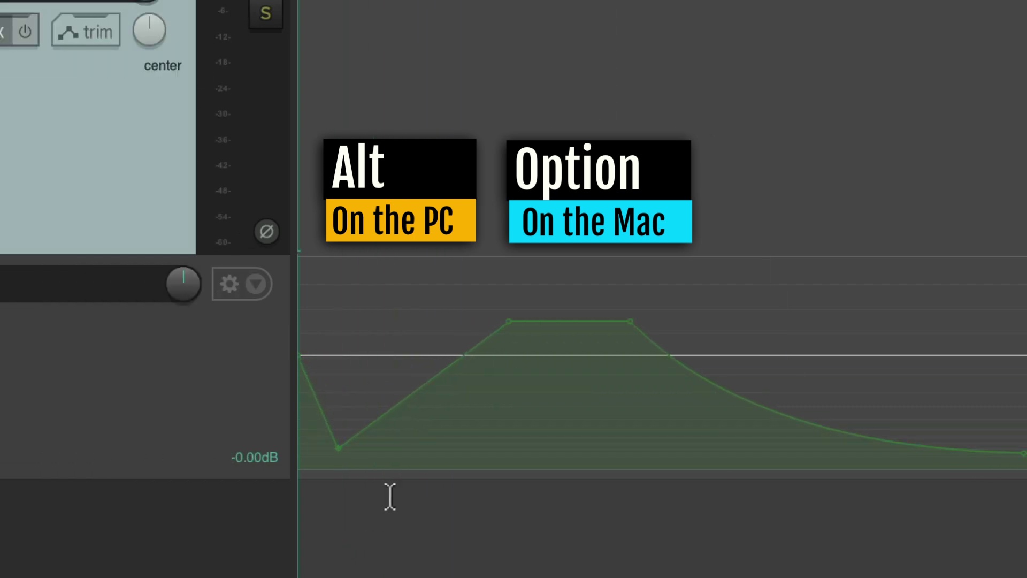
{"action": "mouse_move", "coordinate": [412, 393]}
{"action": "left_mouse_down"}
{"action": "mouse_move", "coordinate": [403, 371]}
{"action": "mouse_move", "coordinate": [427, 396]}
{"action": "left_mouse_up"}
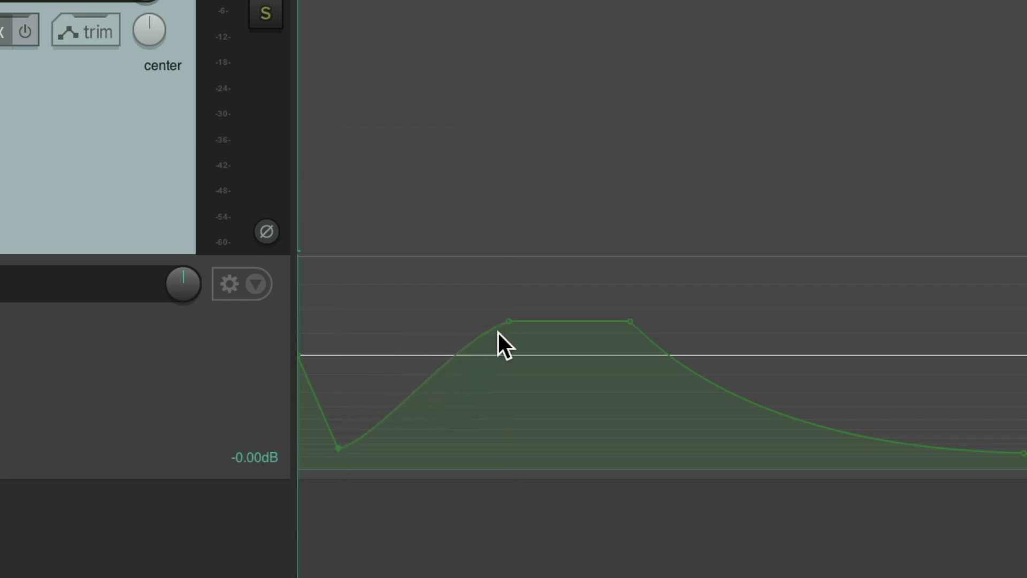
- Reposition the plateau's left point, fine-tune its level, and shift it horizontally at the same level
{"action": "left_click_drag", "start_coordinate": [505, 322], "coordinate": [468, 311]}
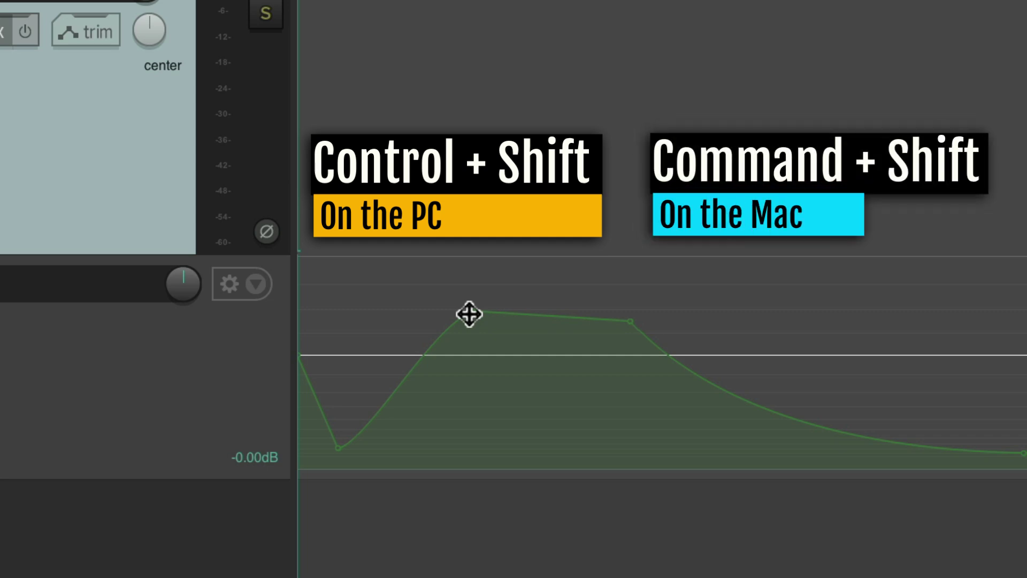
{"action": "mouse_move", "coordinate": [470, 314]}
{"action": "left_mouse_down"}
{"action": "mouse_move", "coordinate": [475, 271]}
{"action": "mouse_move", "coordinate": [468, 394]}
{"action": "mouse_move", "coordinate": [505, 401]}
{"action": "mouse_move", "coordinate": [473, 301]}
{"action": "mouse_move", "coordinate": [465, 452]}
{"action": "mouse_move", "coordinate": [473, 317]}
{"action": "left_mouse_up"}
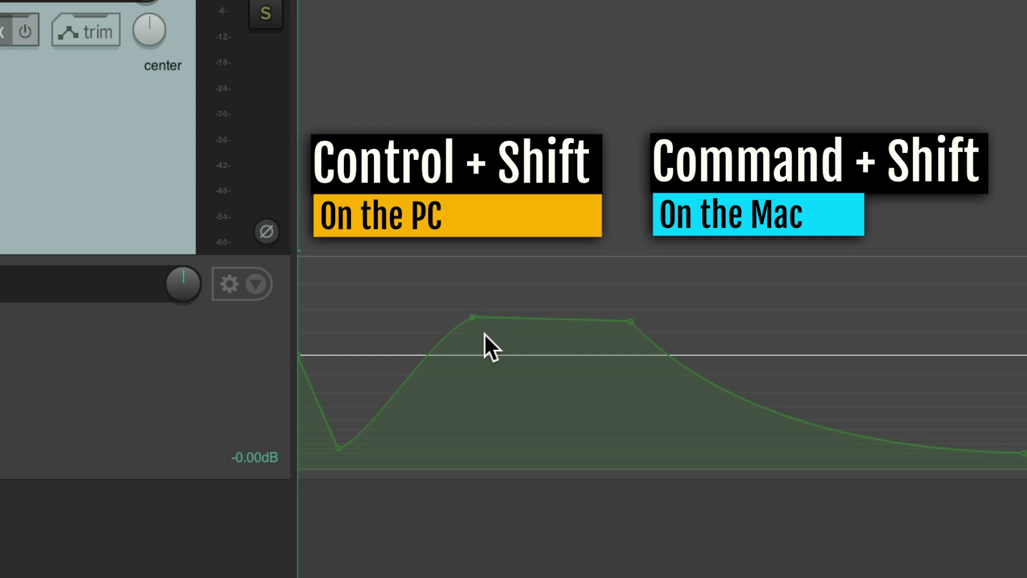
{"action": "left_click_drag", "start_coordinate": [472, 320], "coordinate": [513, 381]}
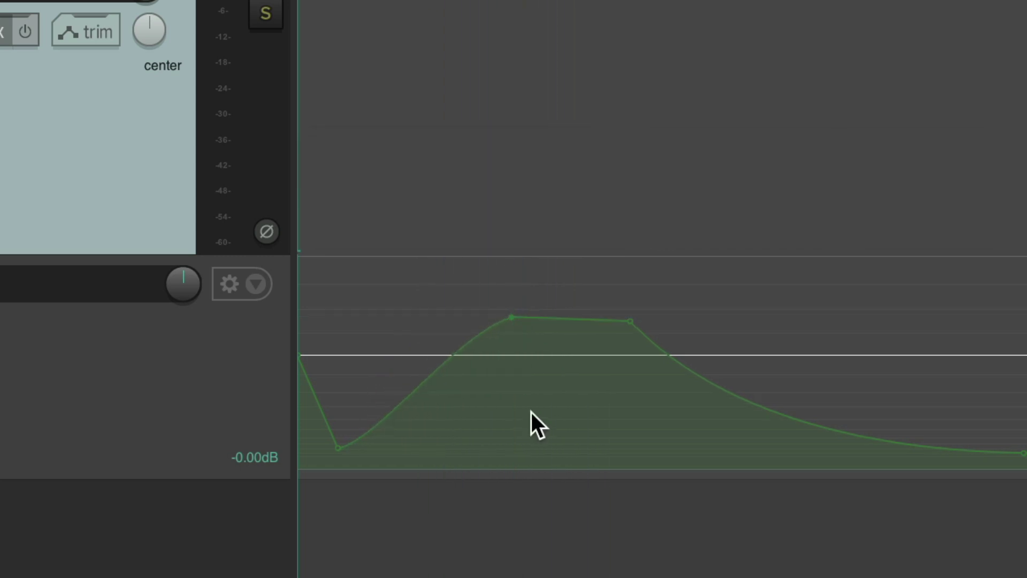
- Select the plateau points, move them together, and draw extra freehand points along the falling curve
{"action": "left_click_drag", "start_coordinate": [468, 292], "coordinate": [660, 358]}
{"action": "mouse_move", "coordinate": [511, 318]}
{"action": "left_mouse_down"}
{"action": "mouse_move", "coordinate": [507, 275]}
{"action": "mouse_move", "coordinate": [488, 289]}
{"action": "mouse_move", "coordinate": [509, 374]}
{"action": "mouse_move", "coordinate": [522, 290]}
{"action": "mouse_move", "coordinate": [499, 303]}
{"action": "mouse_move", "coordinate": [587, 301]}
{"action": "mouse_move", "coordinate": [511, 307]}
{"action": "mouse_move", "coordinate": [644, 316]}
{"action": "mouse_move", "coordinate": [494, 308]}
{"action": "mouse_move", "coordinate": [578, 307]}
{"action": "mouse_move", "coordinate": [564, 351]}
{"action": "mouse_move", "coordinate": [626, 343]}
{"action": "mouse_move", "coordinate": [481, 338]}
{"action": "mouse_move", "coordinate": [562, 328]}
{"action": "mouse_move", "coordinate": [486, 323]}
{"action": "mouse_move", "coordinate": [595, 381]}
{"action": "left_mouse_up"}
{"action": "left_click", "coordinate": [647, 339], "text": "ctrl"}
- Select the plateau and freehand points and move them together, then adjust the left plateau point and pull the plateau segment below 0 dB
{"action": "left_click_drag", "start_coordinate": [294, 278], "coordinate": [647, 419]}
{"action": "mouse_move", "coordinate": [446, 306]}
{"action": "left_mouse_down"}
{"action": "mouse_move", "coordinate": [444, 271]}
{"action": "mouse_move", "coordinate": [445, 321]}
{"action": "mouse_move", "coordinate": [474, 303]}
{"action": "mouse_move", "coordinate": [463, 336]}
{"action": "mouse_move", "coordinate": [374, 314]}
{"action": "mouse_move", "coordinate": [571, 321]}
{"action": "mouse_move", "coordinate": [396, 322]}
{"action": "mouse_move", "coordinate": [444, 322]}
{"action": "left_mouse_up"}
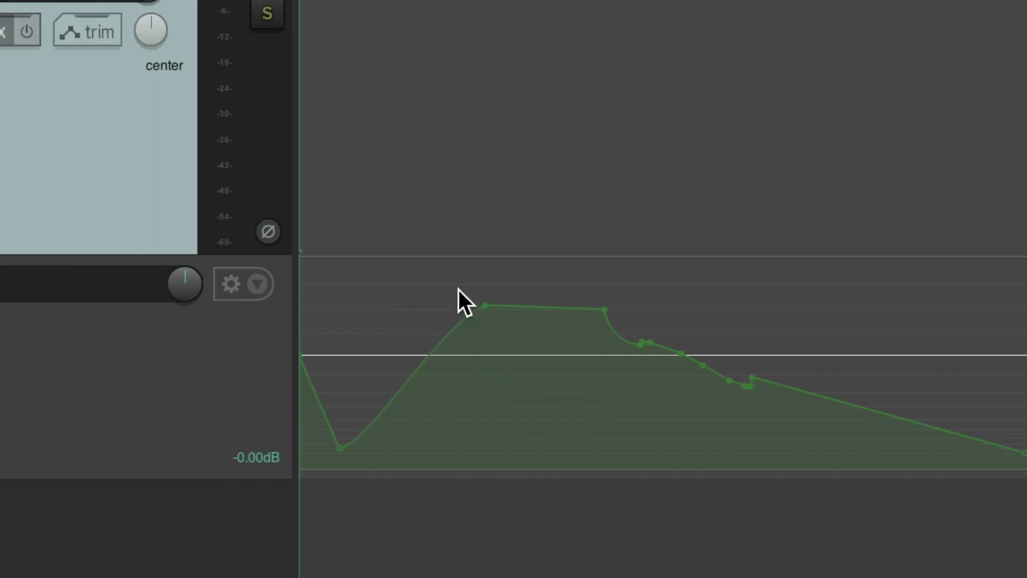
{"action": "mouse_move", "coordinate": [487, 307]}
{"action": "left_mouse_down"}
{"action": "mouse_move", "coordinate": [484, 271]}
{"action": "mouse_move", "coordinate": [498, 483]}
{"action": "mouse_move", "coordinate": [505, 294]}
{"action": "mouse_move", "coordinate": [496, 389]}
{"action": "mouse_move", "coordinate": [496, 300]}
{"action": "mouse_move", "coordinate": [483, 299]}
{"action": "left_mouse_up"}
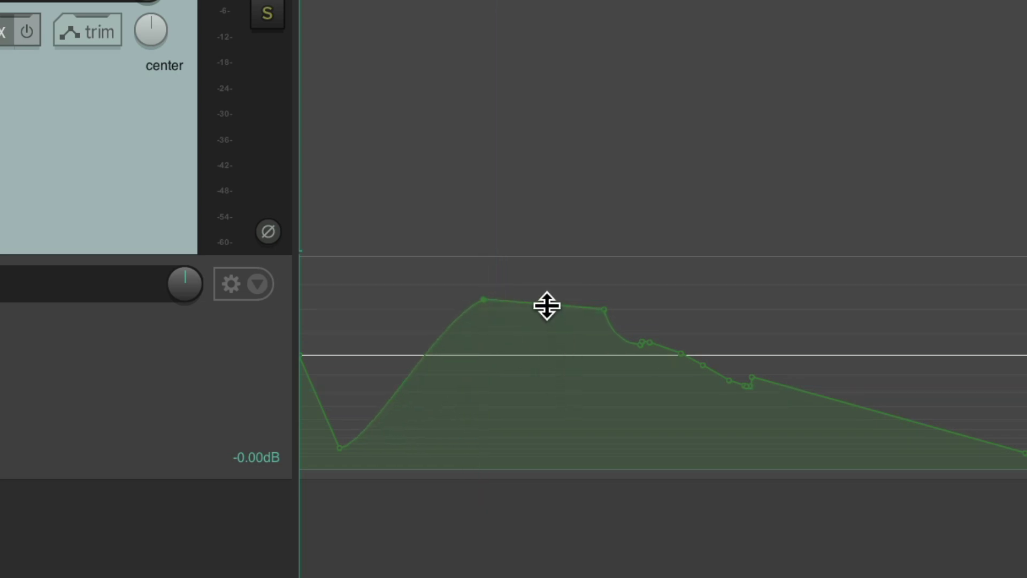
{"action": "left_click_drag", "start_coordinate": [547, 306], "coordinate": [549, 372]}
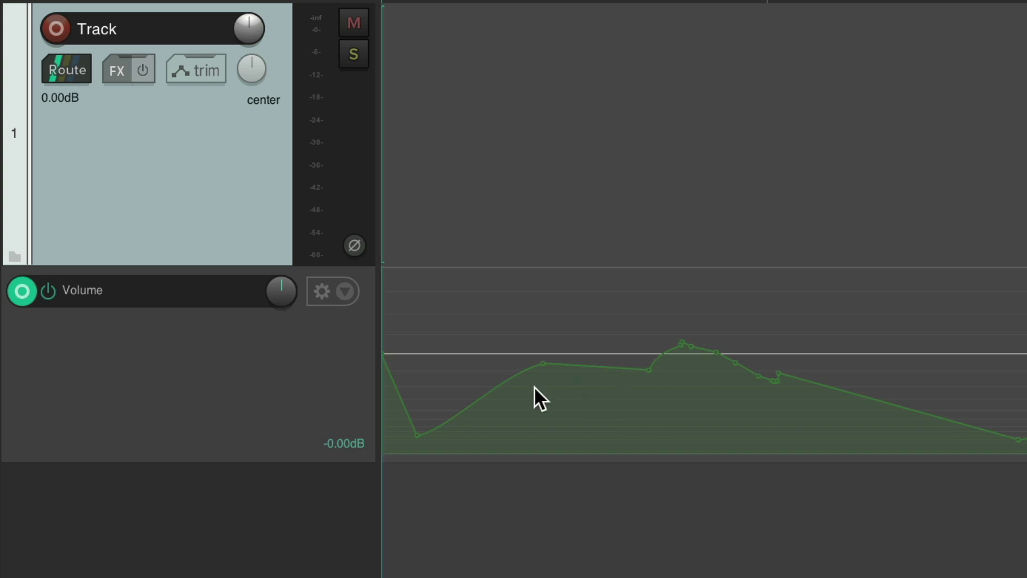
- Raise the entire volume envelope to +9.60 dB at its start, then raise only the peak point and lower the selected group after it
{"action": "mouse_move", "coordinate": [282, 290]}
{"action": "left_mouse_down"}
{"action": "mouse_move", "coordinate": [283, 327]}
{"action": "mouse_move", "coordinate": [282, 123]}
{"action": "mouse_move", "coordinate": [283, 278]}
{"action": "left_mouse_up"}
{"action": "mouse_move", "coordinate": [281, 291]}
{"action": "left_mouse_down"}
{"action": "mouse_move", "coordinate": [281, 256]}
{"action": "mouse_move", "coordinate": [281, 300]}
{"action": "mouse_move", "coordinate": [281, 281]}
{"action": "left_mouse_up"}
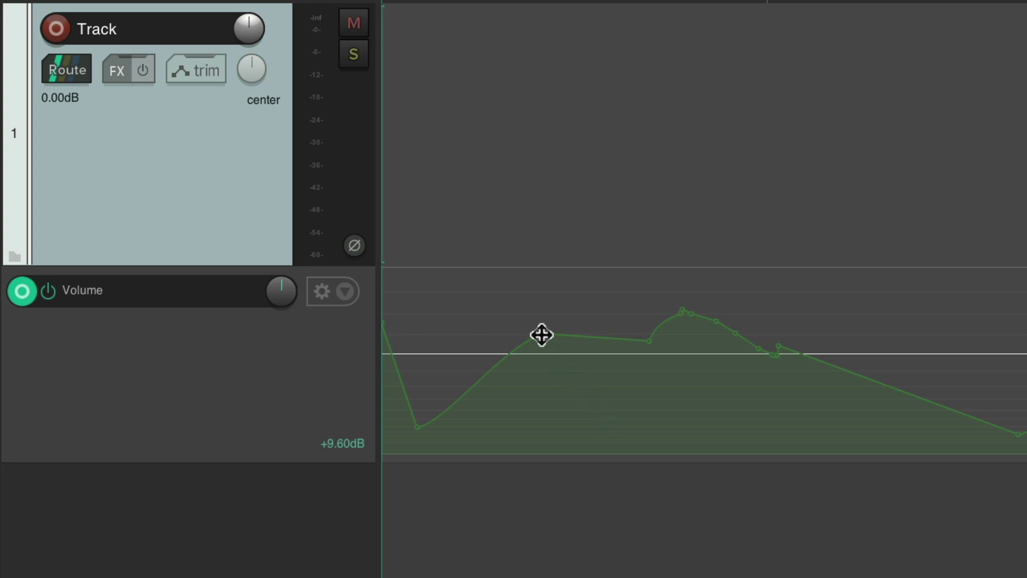
{"action": "left_click_drag", "start_coordinate": [283, 293], "coordinate": [283, 276]}
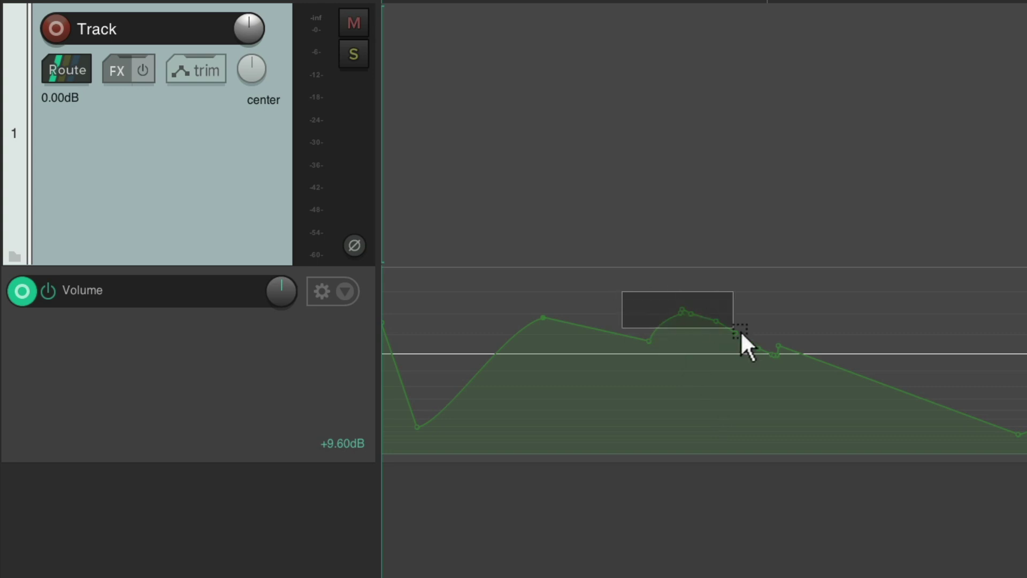
{"action": "mouse_move", "coordinate": [279, 292]}
{"action": "left_mouse_down"}
{"action": "mouse_move", "coordinate": [279, 283]}
{"action": "mouse_move", "coordinate": [279, 308]}
{"action": "mouse_move", "coordinate": [280, 292]}
{"action": "left_mouse_up"}
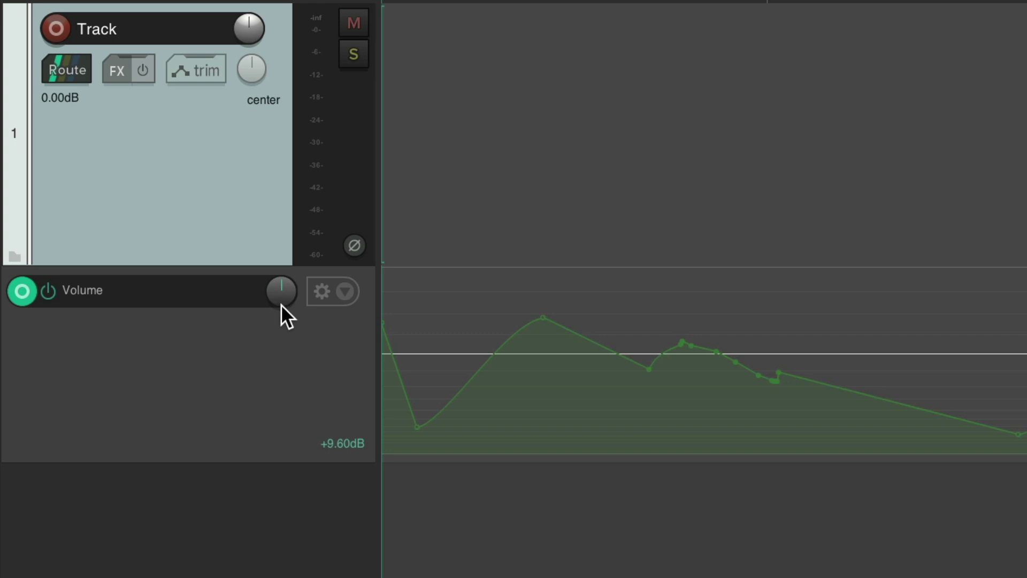
{"action": "mouse_move", "coordinate": [281, 284]}
{"action": "left_mouse_down"}
{"action": "mouse_move", "coordinate": [280, 296]}
{"action": "mouse_move", "coordinate": [280, 282]}
{"action": "left_mouse_up"}
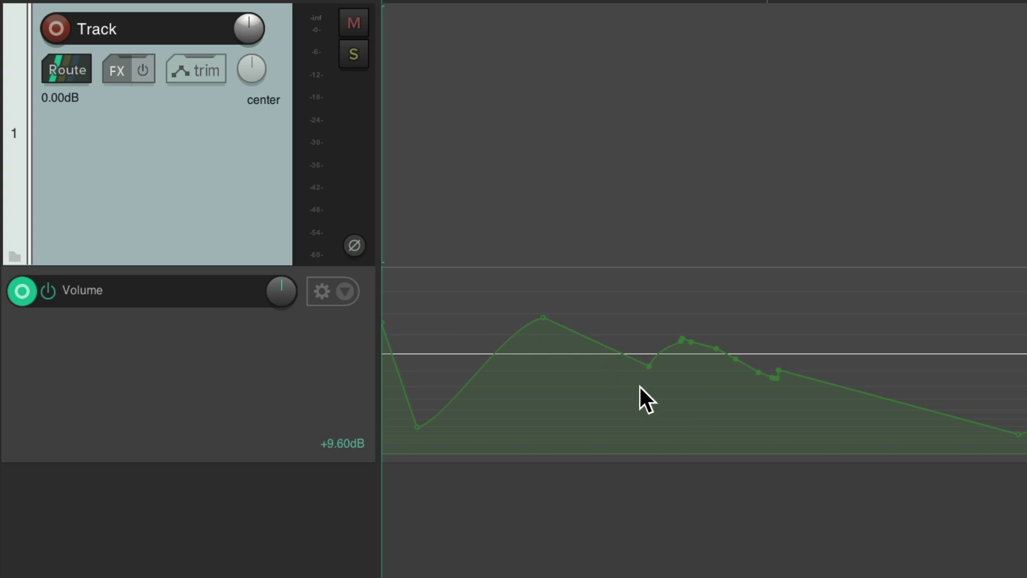
- Adjust the volume envelope level inside two successive time selections, then clear the selection and return the edit cursor to the project start
{"action": "left_click_drag", "start_coordinate": [623, 386], "coordinate": [815, 384]}
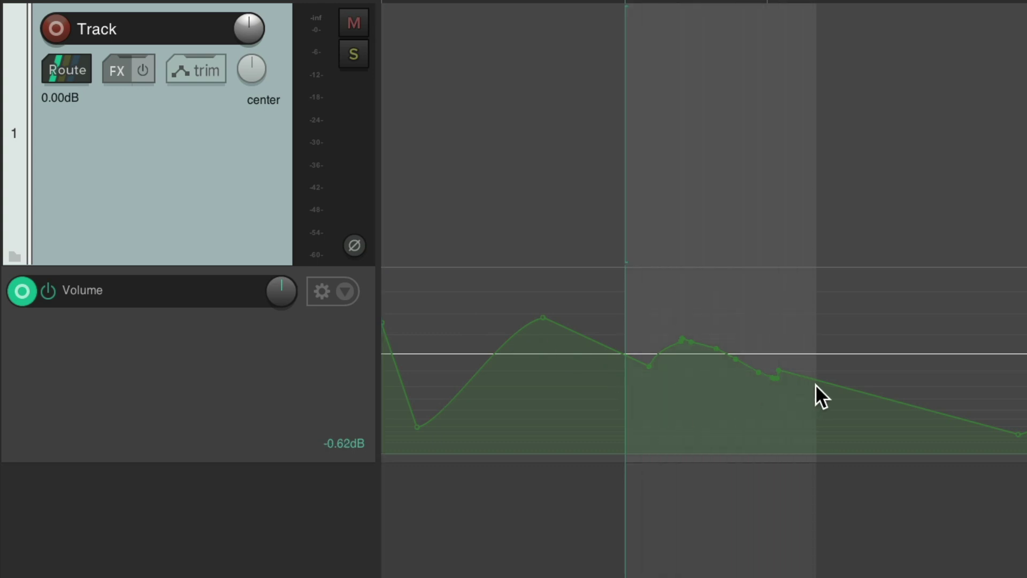
{"action": "mouse_move", "coordinate": [281, 291]}
{"action": "left_mouse_down"}
{"action": "mouse_move", "coordinate": [281, 277]}
{"action": "mouse_move", "coordinate": [281, 307]}
{"action": "mouse_move", "coordinate": [281, 296]}
{"action": "left_mouse_up"}
{"action": "left_click_drag", "start_coordinate": [504, 368], "coordinate": [701, 377]}
{"action": "left_click_drag", "start_coordinate": [287, 295], "coordinate": [286, 295]}
{"action": "key", "text": "Escape"}
{"action": "key", "text": "Home"}
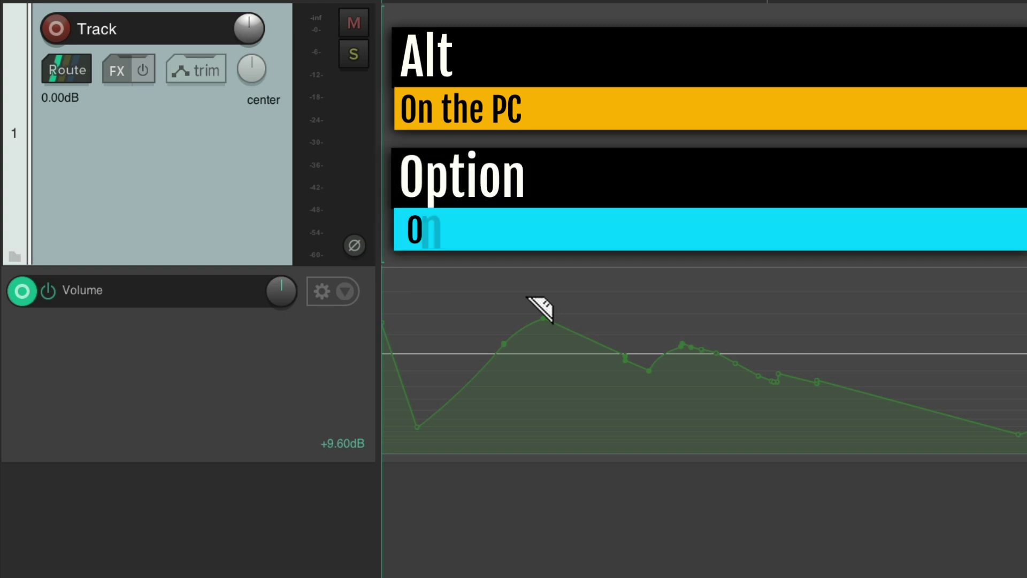
- Create a razor edit area on the volume envelope from just before the peak past the second hump and adjust the level inside it
{"action": "left_click_drag", "start_coordinate": [527, 298], "coordinate": [737, 318]}
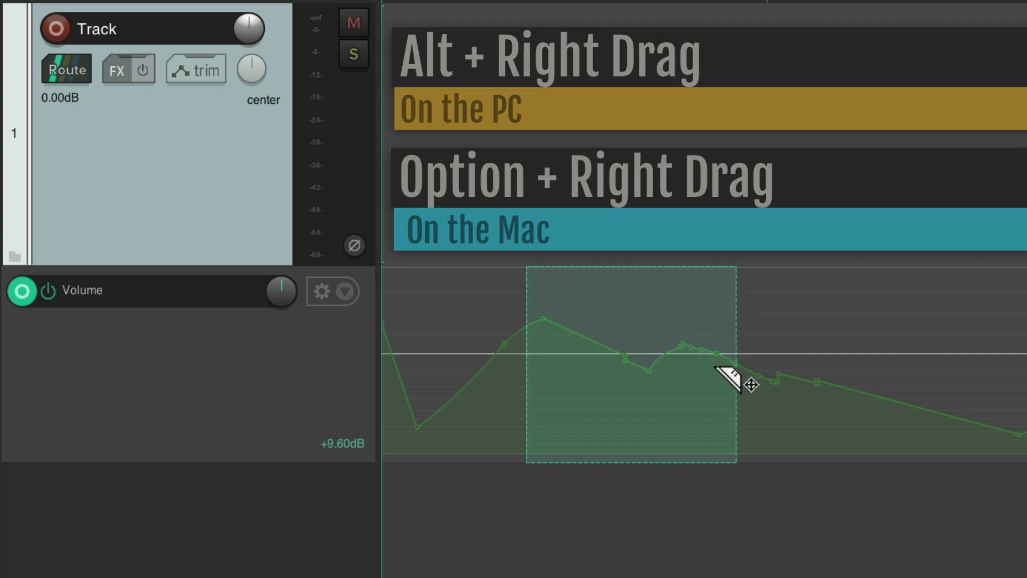
{"action": "mouse_move", "coordinate": [614, 354]}
{"action": "left_mouse_down"}
{"action": "mouse_move", "coordinate": [612, 321]}
{"action": "mouse_move", "coordinate": [615, 378]}
{"action": "mouse_move", "coordinate": [616, 356]}
{"action": "left_mouse_up"}
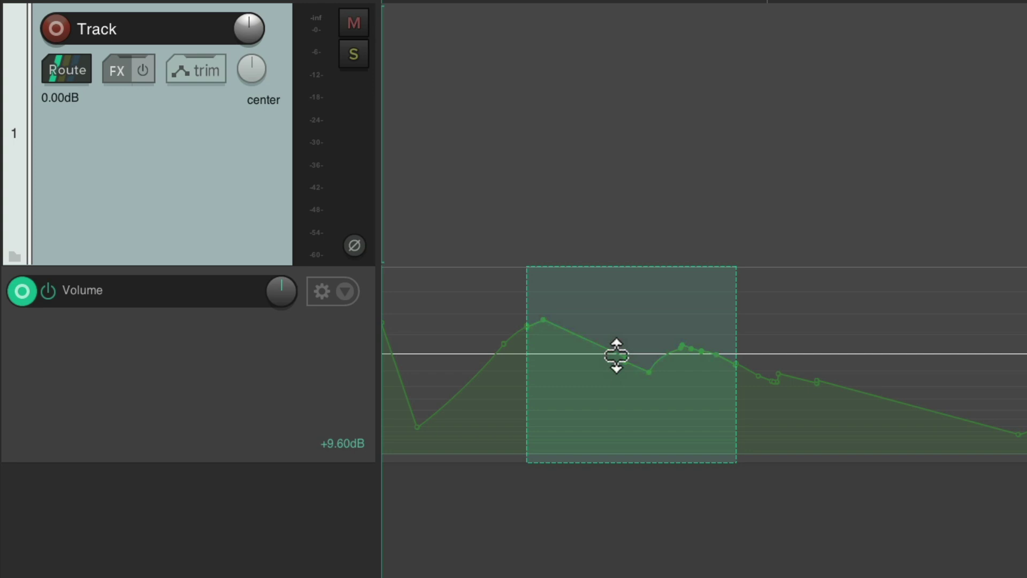
{"action": "left_click_drag", "start_coordinate": [617, 356], "coordinate": [617, 349]}
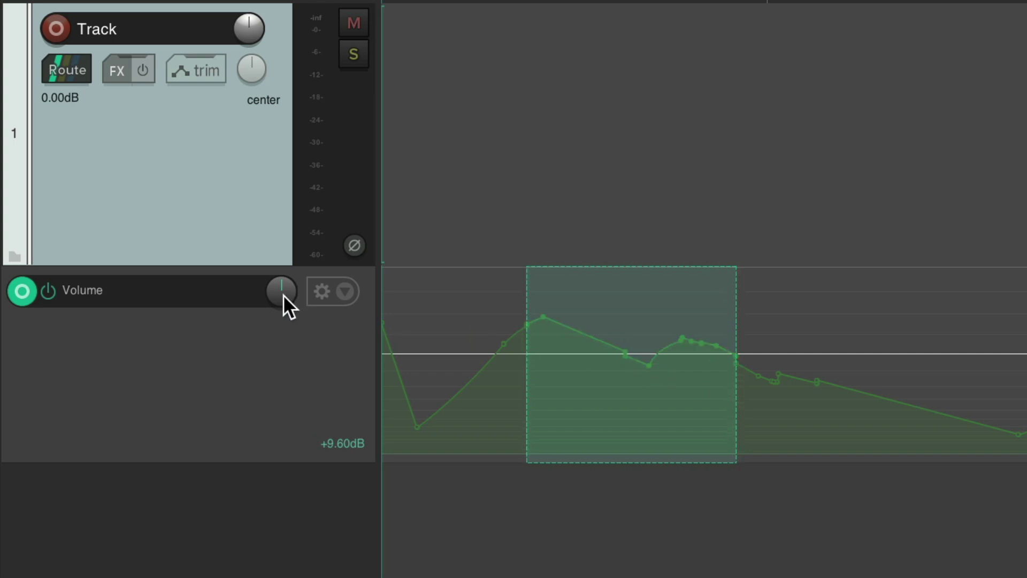
{"action": "mouse_move", "coordinate": [283, 294]}
{"action": "left_mouse_down"}
{"action": "mouse_move", "coordinate": [284, 310]}
{"action": "mouse_move", "coordinate": [284, 281]}
{"action": "mouse_move", "coordinate": [284, 303]}
{"action": "mouse_move", "coordinate": [284, 291]}
{"action": "left_mouse_up"}
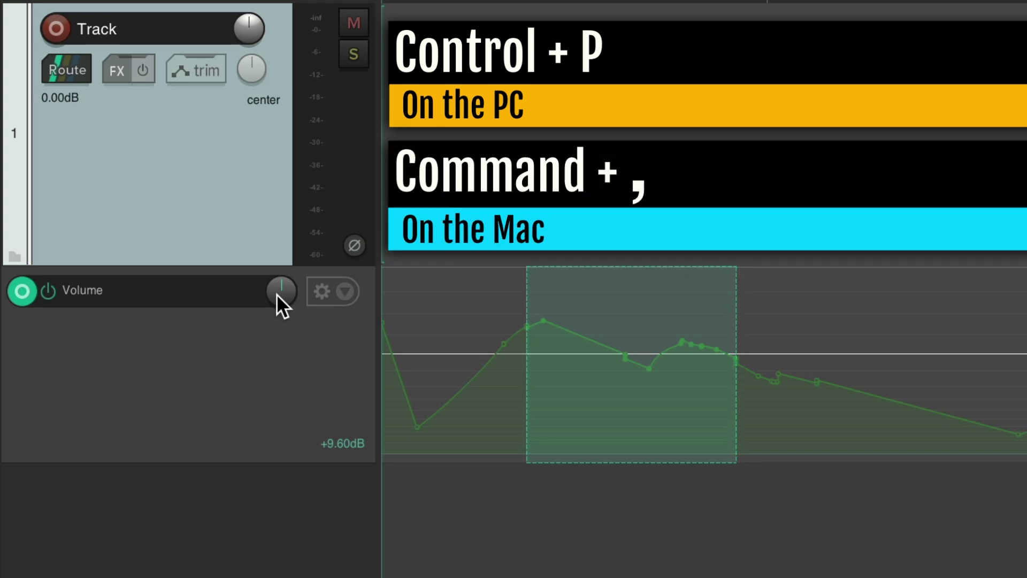
- Turn off "Ignore mousewheel on all faders" in the Mouse section of the preferences and save the change
{"action": "key", "text": "super+comma"}
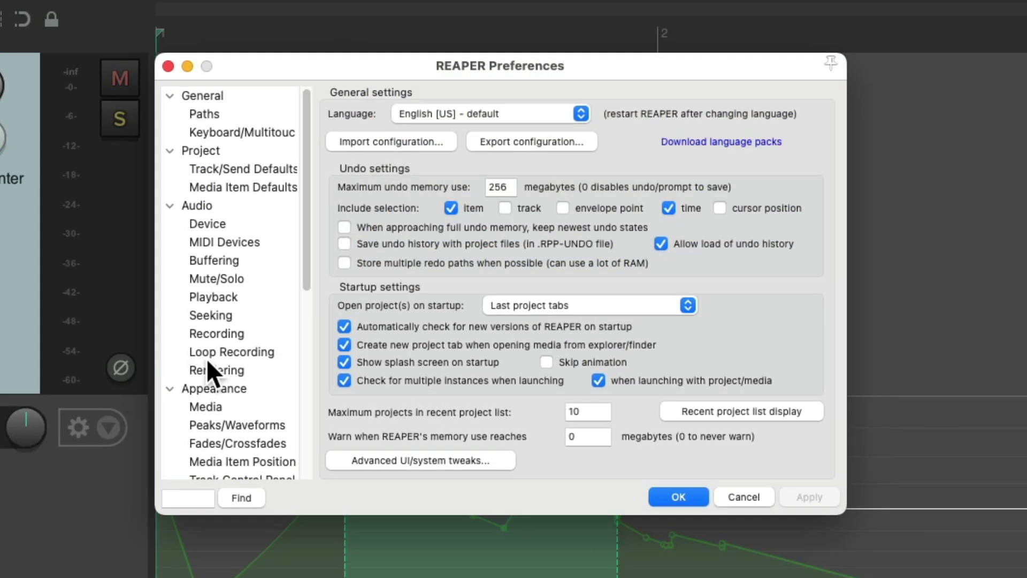
{"action": "scroll", "coordinate": [438, 237], "scroll_direction": "down", "scroll_amount": 3}
{"action": "scroll", "coordinate": [230, 356], "scroll_direction": "down", "scroll_amount": 4}
{"action": "left_click", "coordinate": [246, 364]}
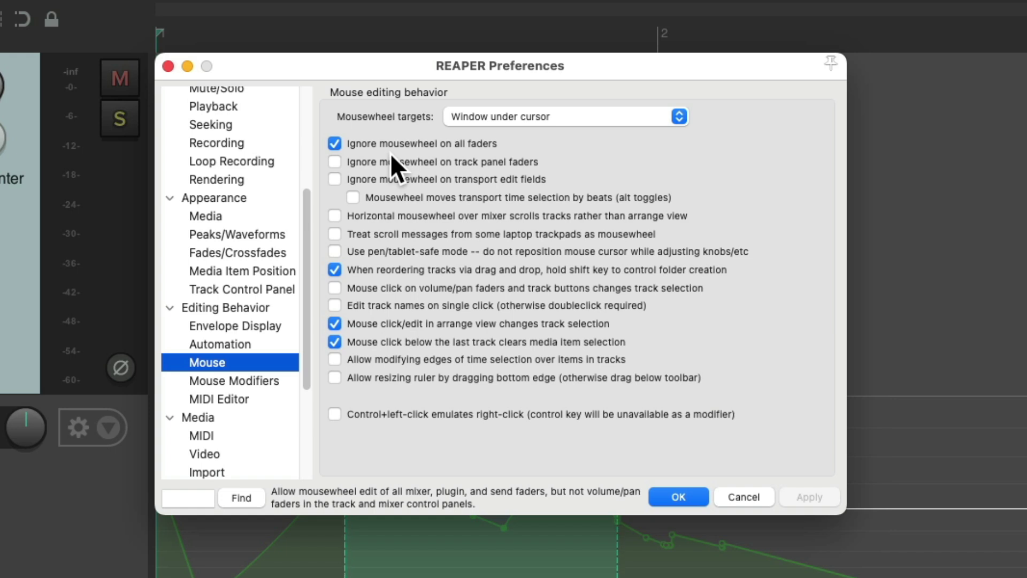
{"action": "left_click", "coordinate": [336, 140]}
{"action": "key", "text": "Return"}
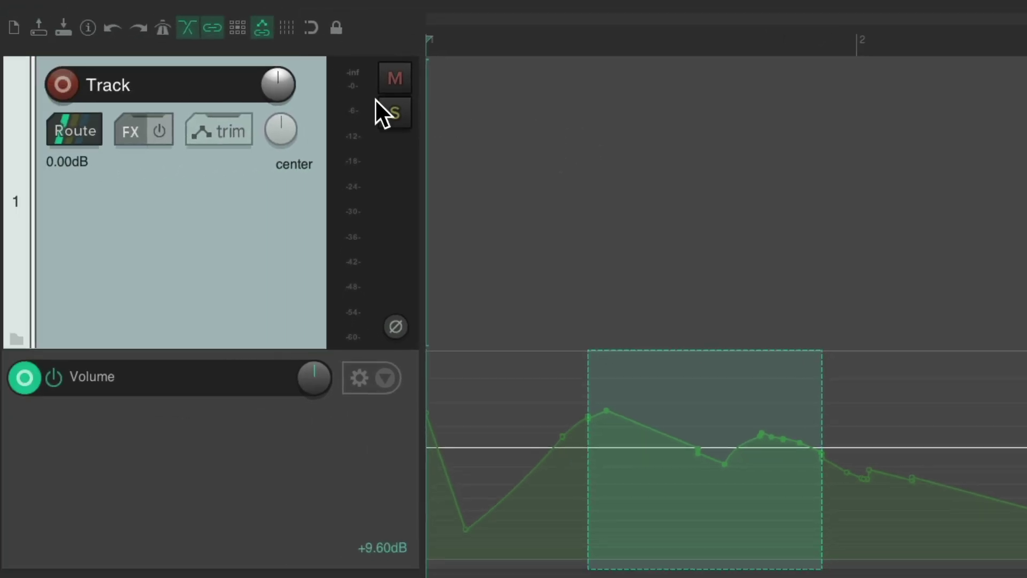
- Adjust the track's volume up and down with the mouse wheel, ending at -0.94 dB
{"action": "scroll", "coordinate": [278, 87], "scroll_direction": "down", "scroll_amount": 5}
{"action": "scroll", "coordinate": [277, 84], "scroll_direction": "up", "scroll_amount": 6}
{"action": "scroll", "coordinate": [278, 85], "scroll_direction": "down", "scroll_amount": 3}
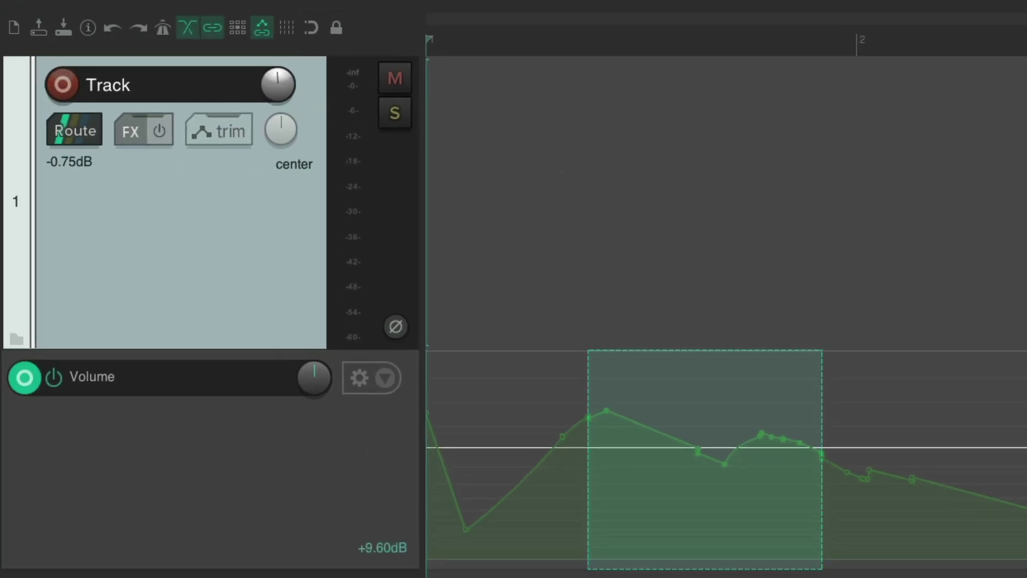
{"action": "scroll", "coordinate": [281, 130], "scroll_direction": "down", "scroll_amount": 3}
{"action": "scroll", "coordinate": [280, 130], "scroll_direction": "up", "scroll_amount": 3}
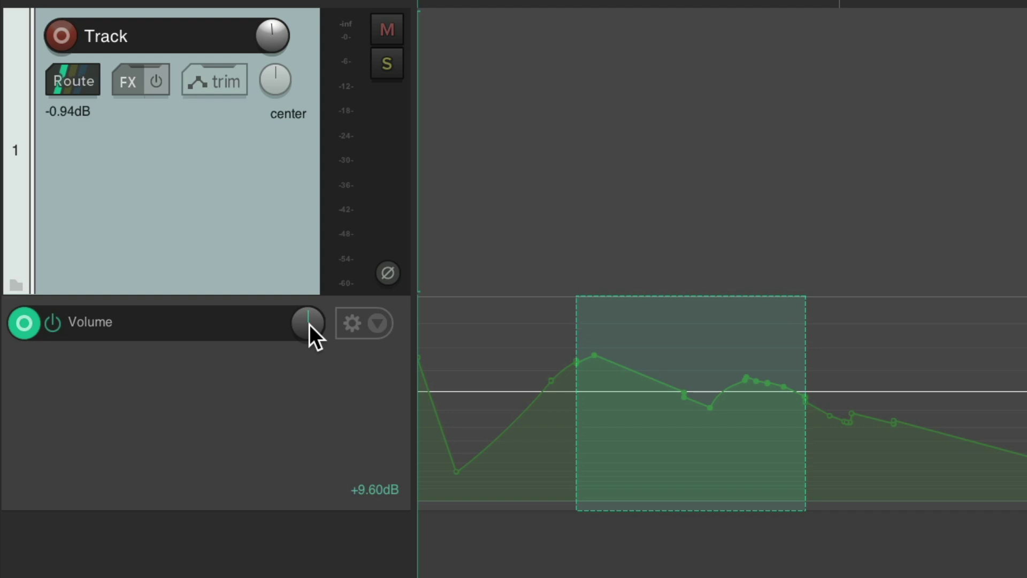
- Adjust the volume envelope level inside the razor edit area and inside a newly selected area, then raise only the peak point slightly
{"action": "mouse_move", "coordinate": [309, 325]}
{"action": "left_mouse_down"}
{"action": "mouse_move", "coordinate": [310, 342]}
{"action": "mouse_move", "coordinate": [305, 321]}
{"action": "left_mouse_up"}
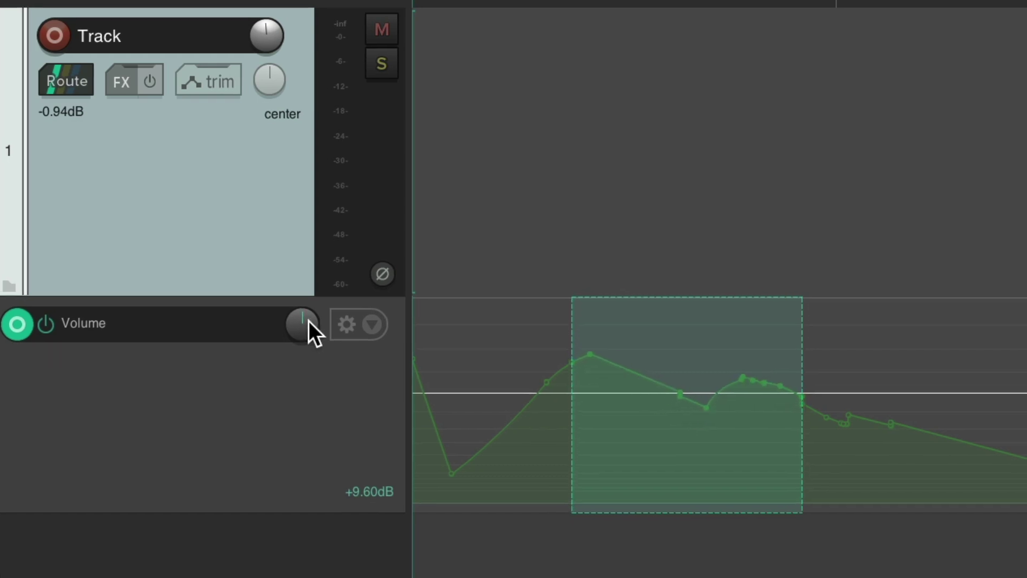
{"action": "left_click", "coordinate": [658, 341]}
{"action": "left_click_drag", "start_coordinate": [542, 412], "coordinate": [749, 422]}
{"action": "mouse_move", "coordinate": [293, 336]}
{"action": "left_mouse_down"}
{"action": "mouse_move", "coordinate": [293, 354]}
{"action": "mouse_move", "coordinate": [278, 328]}
{"action": "left_mouse_up"}
{"action": "key", "text": "Escape"}
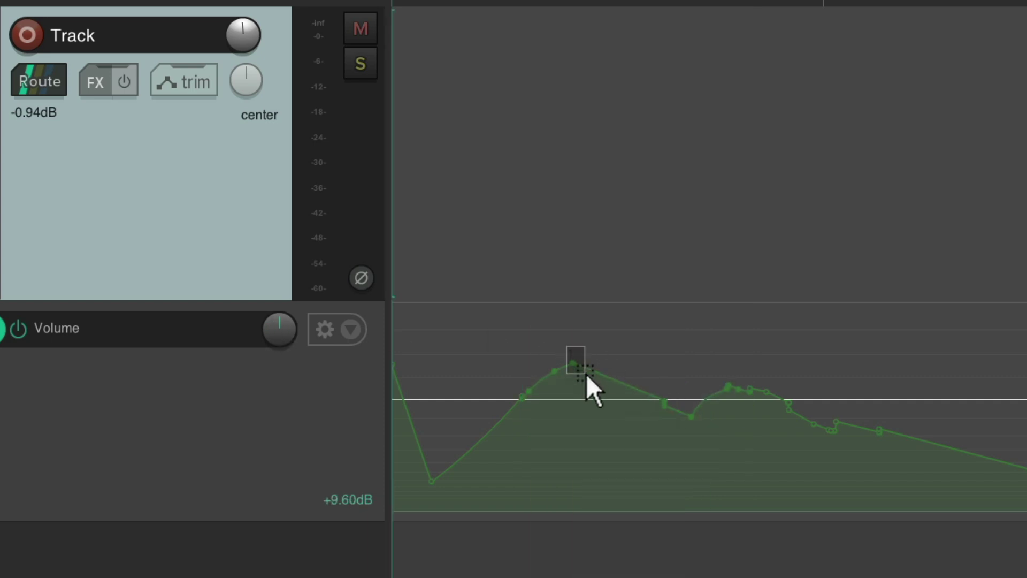
{"action": "left_click_drag", "start_coordinate": [285, 327], "coordinate": [285, 321]}
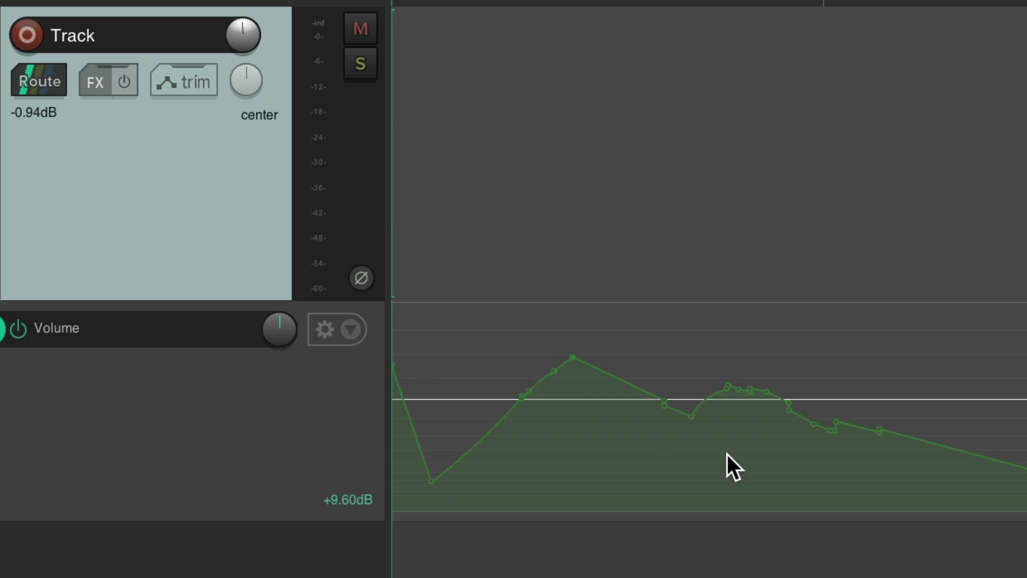
- Reset the volume envelope to a flat 0.00 dB line, pull a segment into a dip, then level the dip and delete its points
{"action": "key", "text": "ctrl+z"}
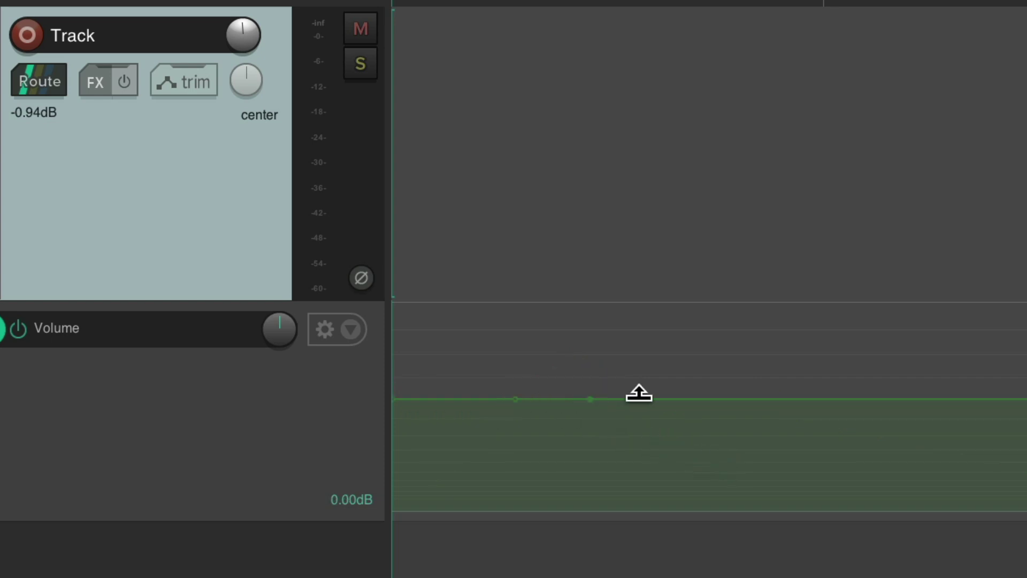
{"action": "left_click_drag", "start_coordinate": [619, 398], "coordinate": [618, 449]}
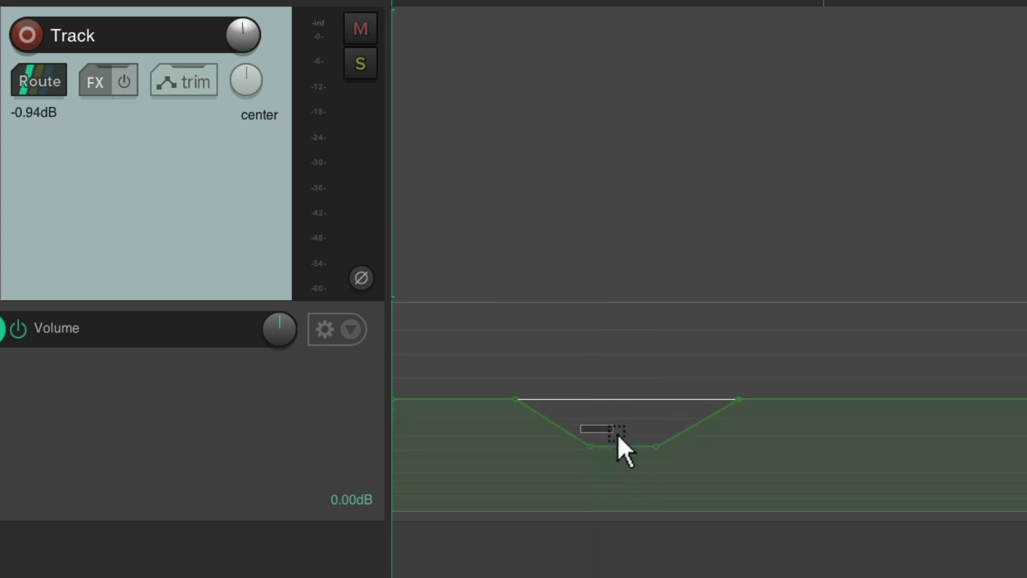
{"action": "mouse_move", "coordinate": [278, 331]}
{"action": "left_mouse_down"}
{"action": "mouse_move", "coordinate": [278, 345]}
{"action": "mouse_move", "coordinate": [278, 316]}
{"action": "mouse_move", "coordinate": [278, 348]}
{"action": "mouse_move", "coordinate": [278, 331]}
{"action": "left_mouse_up"}
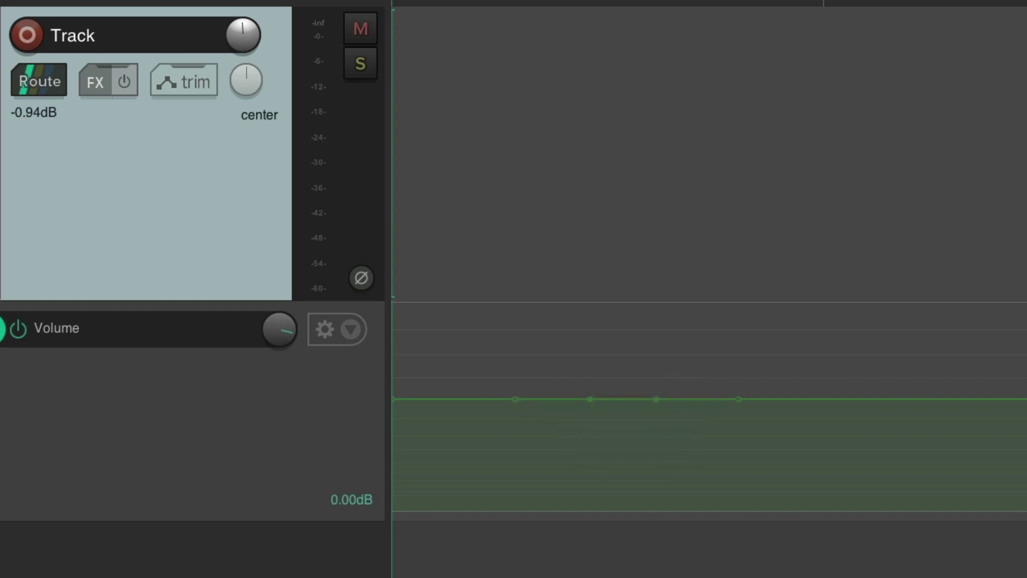
{"action": "key", "text": "Delete"}
- Pull the volume envelope down inside three successive time selections, clear those edits, then adjust the level of another selected area
{"action": "left_click_drag", "start_coordinate": [510, 424], "coordinate": [855, 451]}
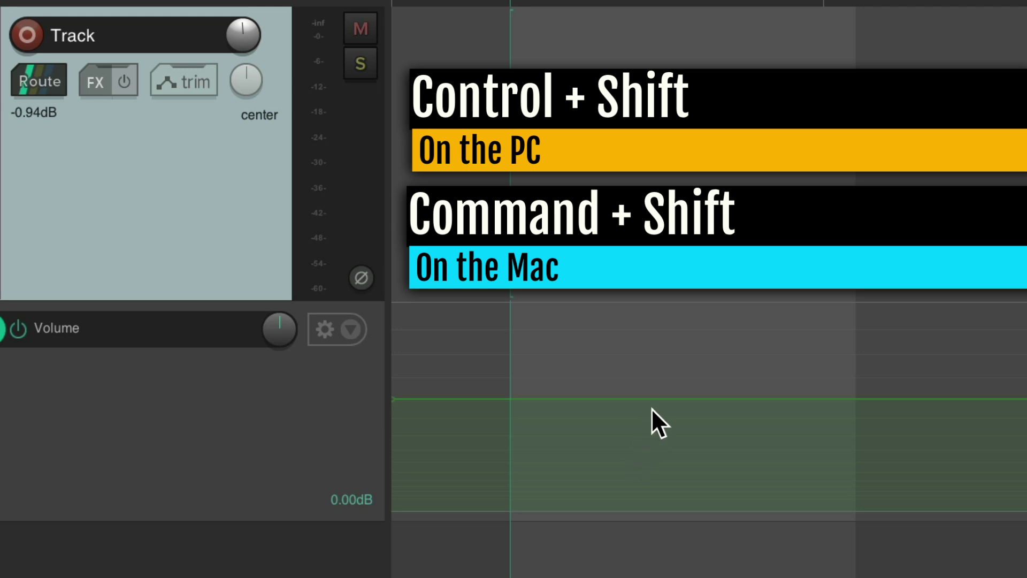
{"action": "left_click_drag", "start_coordinate": [654, 401], "coordinate": [647, 439]}
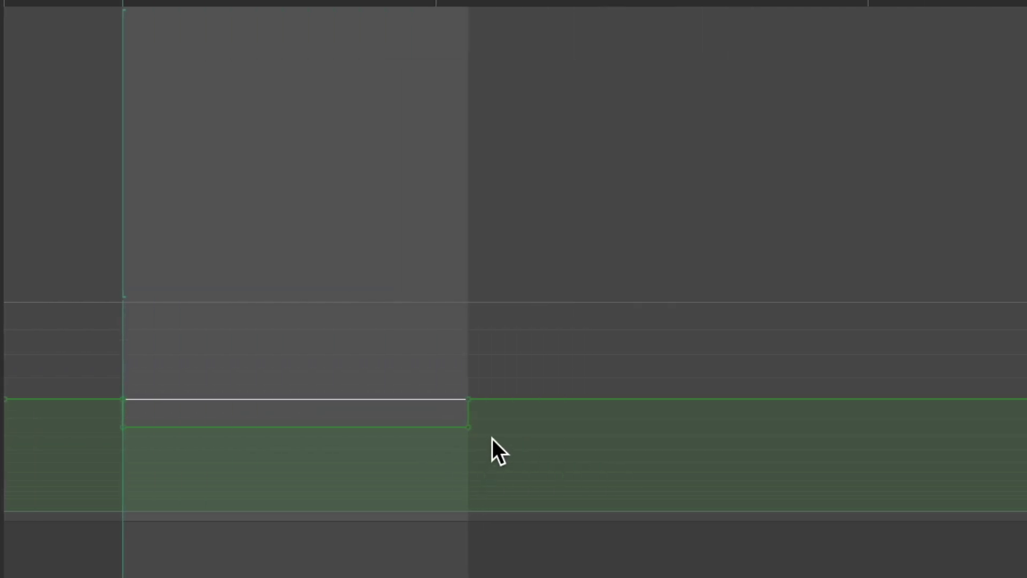
{"action": "left_click_drag", "start_coordinate": [881, 450], "coordinate": [1003, 430]}
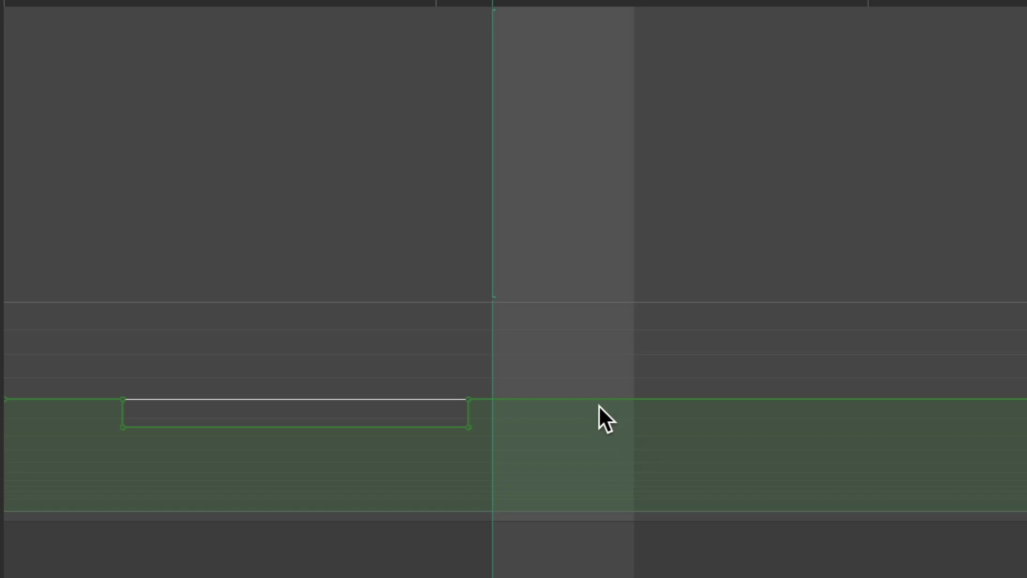
{"action": "left_click_drag", "start_coordinate": [570, 398], "coordinate": [573, 429]}
{"action": "left_click_drag", "start_coordinate": [675, 446], "coordinate": [803, 428]}
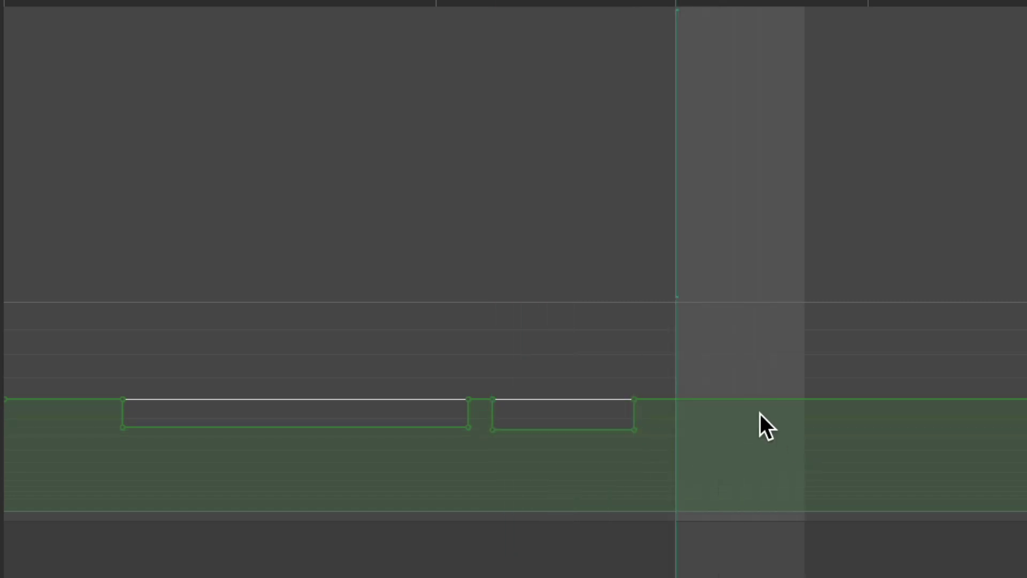
{"action": "mouse_move", "coordinate": [741, 399]}
{"action": "left_mouse_down"}
{"action": "mouse_move", "coordinate": [741, 435]}
{"action": "mouse_move", "coordinate": [735, 372]}
{"action": "mouse_move", "coordinate": [731, 468]}
{"action": "mouse_move", "coordinate": [741, 475]}
{"action": "left_mouse_up"}
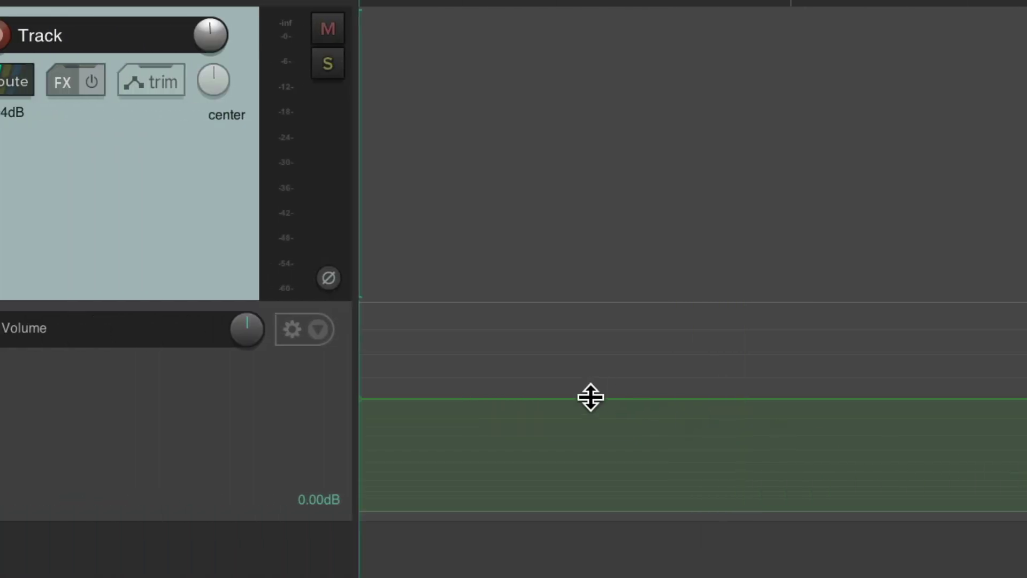
{"action": "left_click_drag", "start_coordinate": [515, 401], "coordinate": [766, 428]}
{"action": "mouse_move", "coordinate": [249, 333]}
{"action": "left_mouse_down"}
{"action": "mouse_move", "coordinate": [249, 390]}
{"action": "mouse_move", "coordinate": [249, 324]}
{"action": "left_mouse_up"}
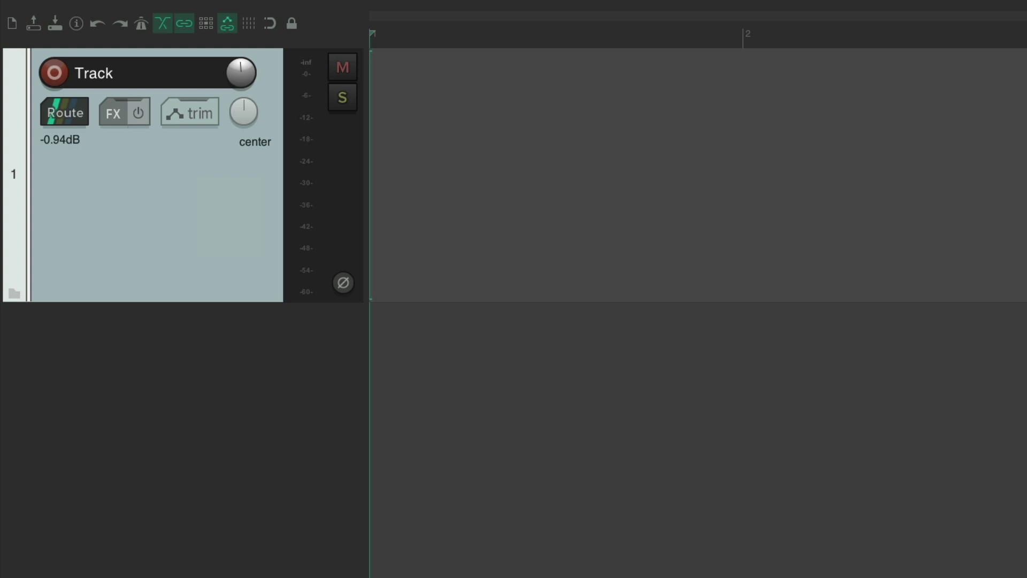
- Show the track's pan envelope and draw six points alternating between full left and full right from measure 1 to just before measure 3
{"action": "key", "text": "p"}
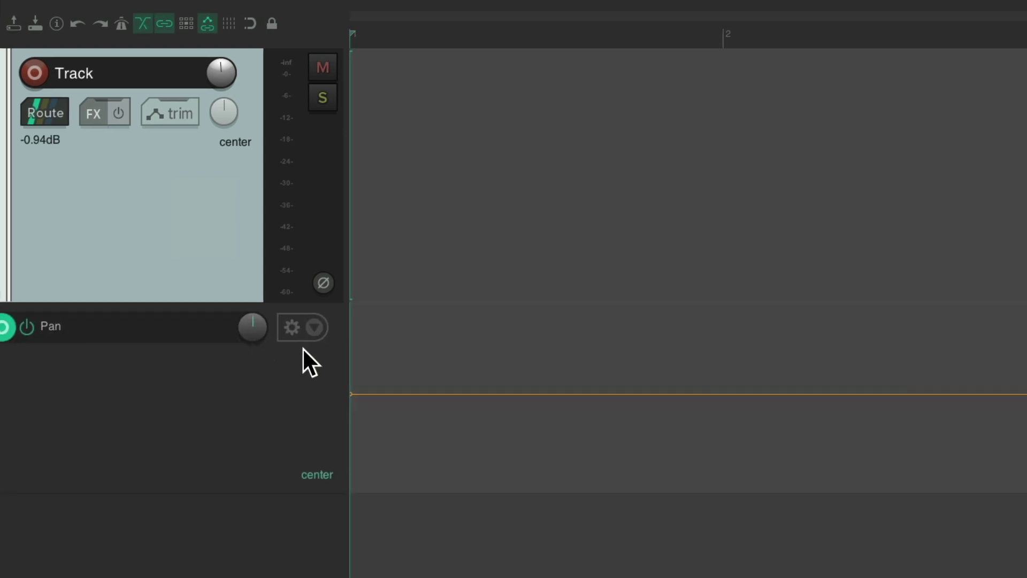
{"action": "left_click", "coordinate": [380, 395]}
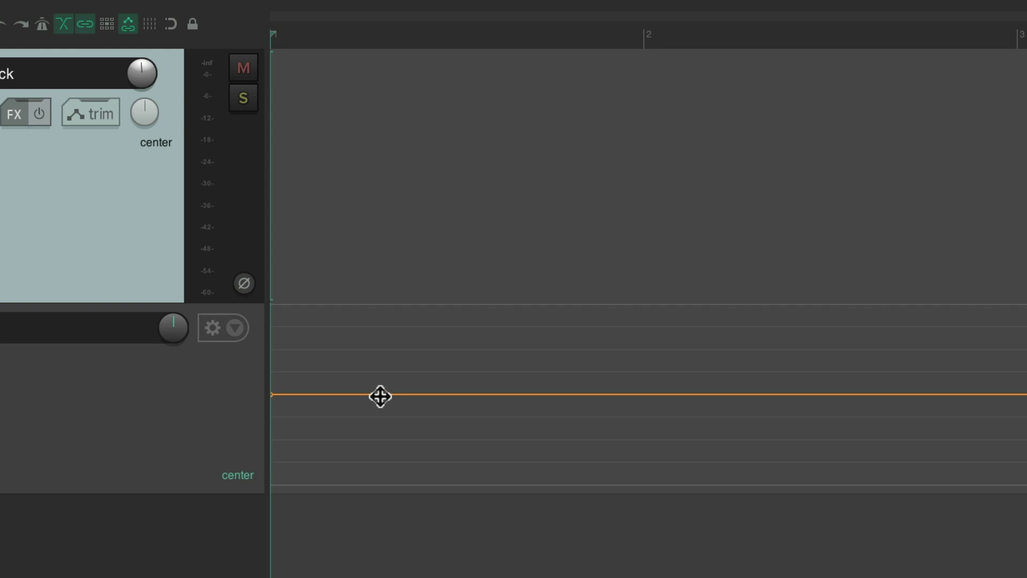
{"action": "left_click_drag", "start_coordinate": [380, 396], "coordinate": [384, 305]}
{"action": "left_click_drag", "start_coordinate": [515, 309], "coordinate": [525, 557]}
{"action": "left_click_drag", "start_coordinate": [631, 483], "coordinate": [671, 518]}
{"action": "left_click_drag", "start_coordinate": [754, 483], "coordinate": [766, 305]}
{"action": "left_click_drag", "start_coordinate": [895, 305], "coordinate": [896, 529]}
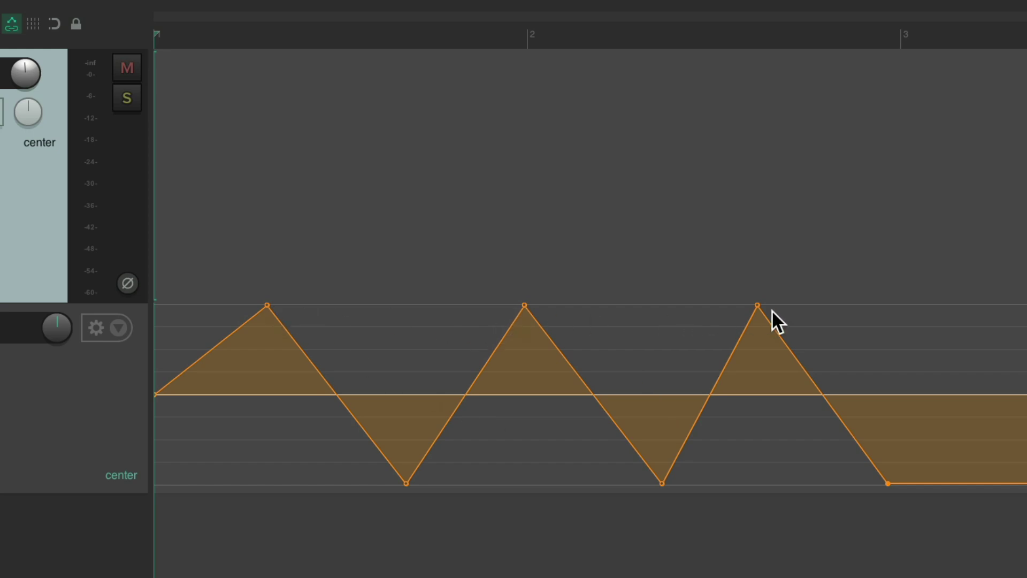
- Narrow the pan swings by moving the upper and lower point groups toward center, then shift the whole pan envelope to start at 15%R
{"action": "left_click_drag", "start_coordinate": [196, 343], "coordinate": [866, 296]}
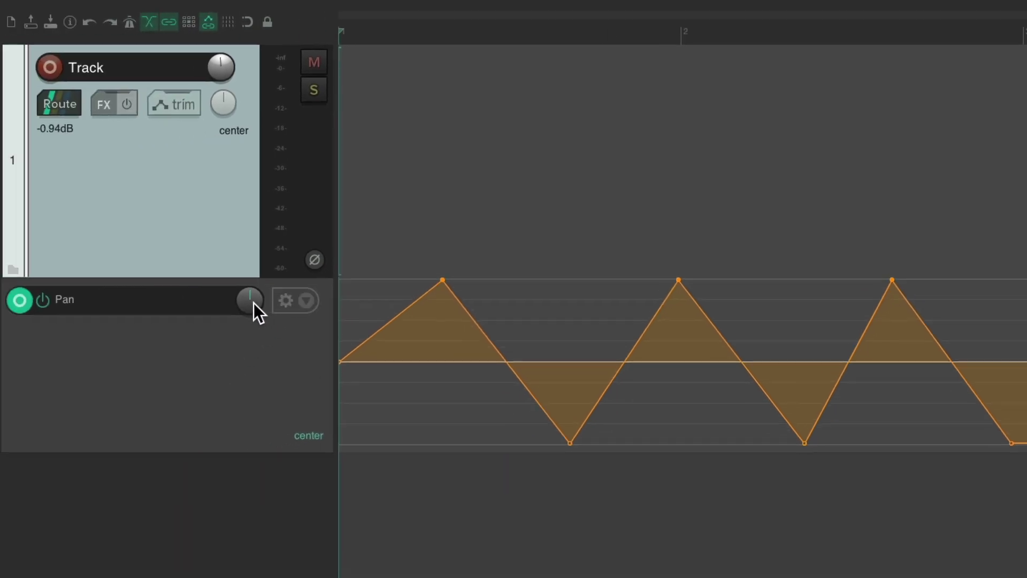
{"action": "left_click_drag", "start_coordinate": [248, 297], "coordinate": [249, 315]}
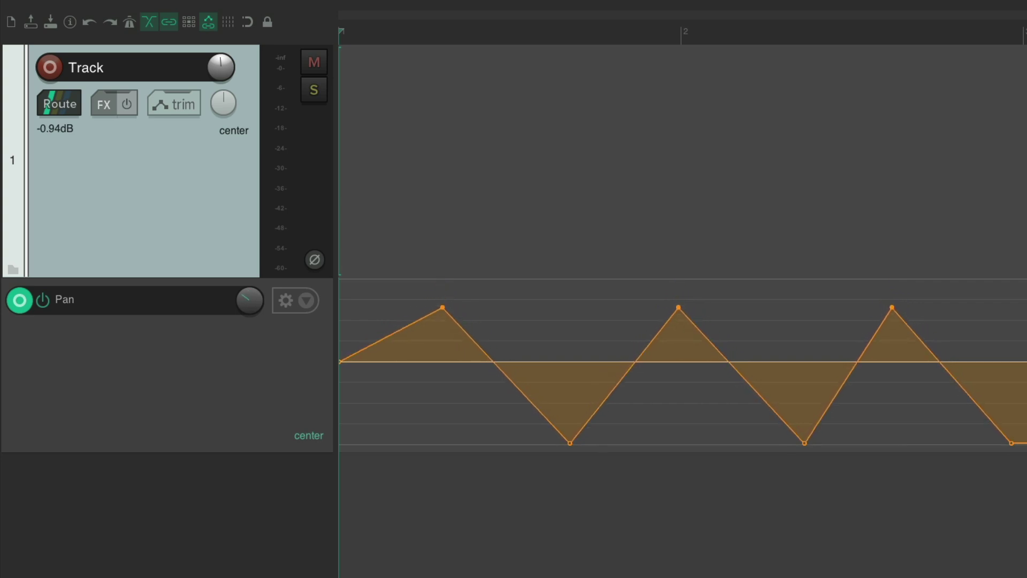
{"action": "left_click_drag", "start_coordinate": [473, 383], "coordinate": [1006, 484]}
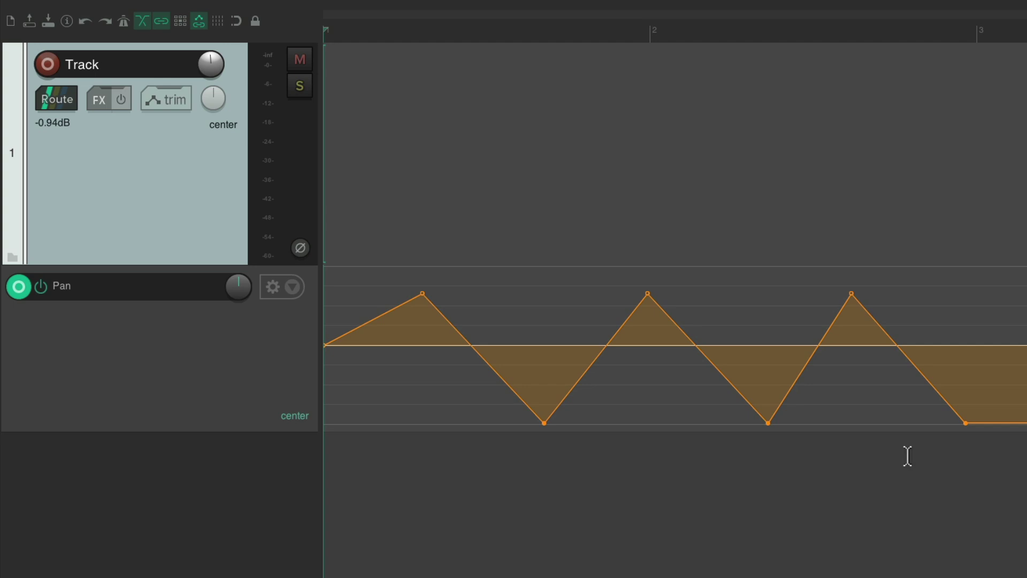
{"action": "mouse_move", "coordinate": [241, 292]}
{"action": "left_mouse_down"}
{"action": "mouse_move", "coordinate": [241, 271]}
{"action": "mouse_move", "coordinate": [251, 297]}
{"action": "left_mouse_up"}
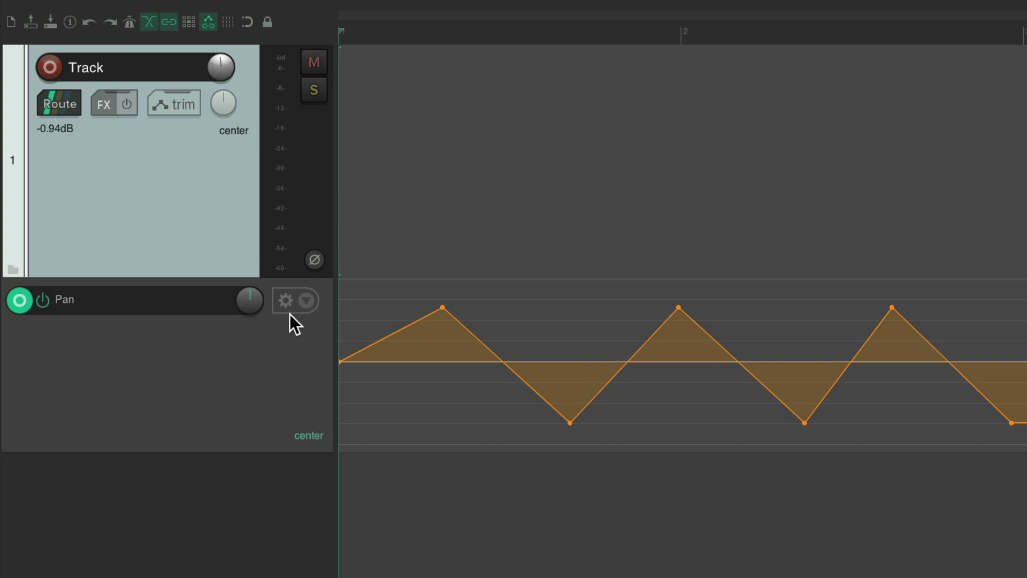
{"action": "left_click_drag", "start_coordinate": [249, 299], "coordinate": [248, 296]}
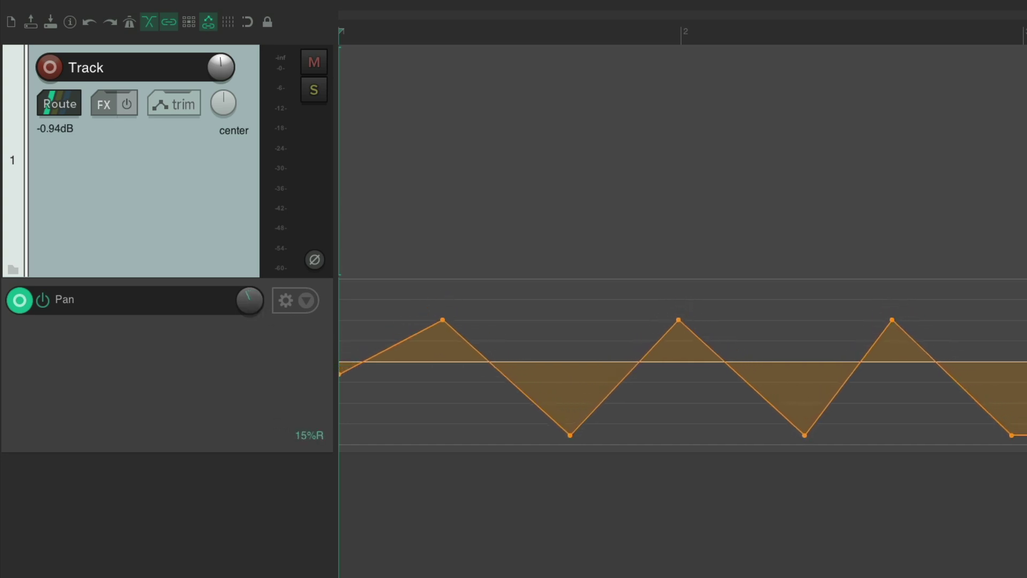
- Show the volume envelope again, add a point just after the project start, raise the level from there, and play it briefly
{"action": "key", "text": "v"}
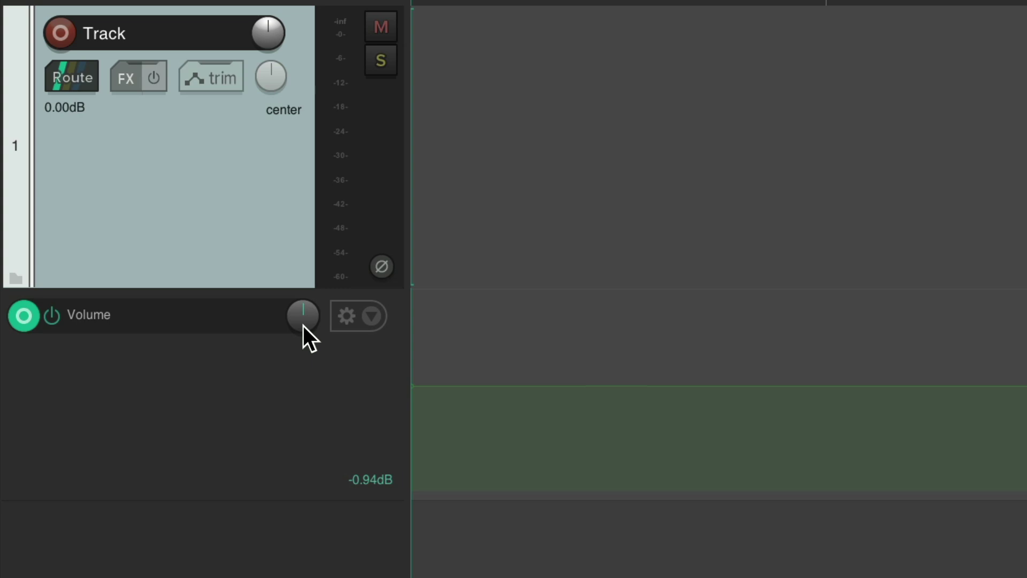
{"action": "left_click", "coordinate": [425, 385]}
{"action": "left_click_drag", "start_coordinate": [304, 318], "coordinate": [304, 307]}
{"action": "key", "text": "space"}
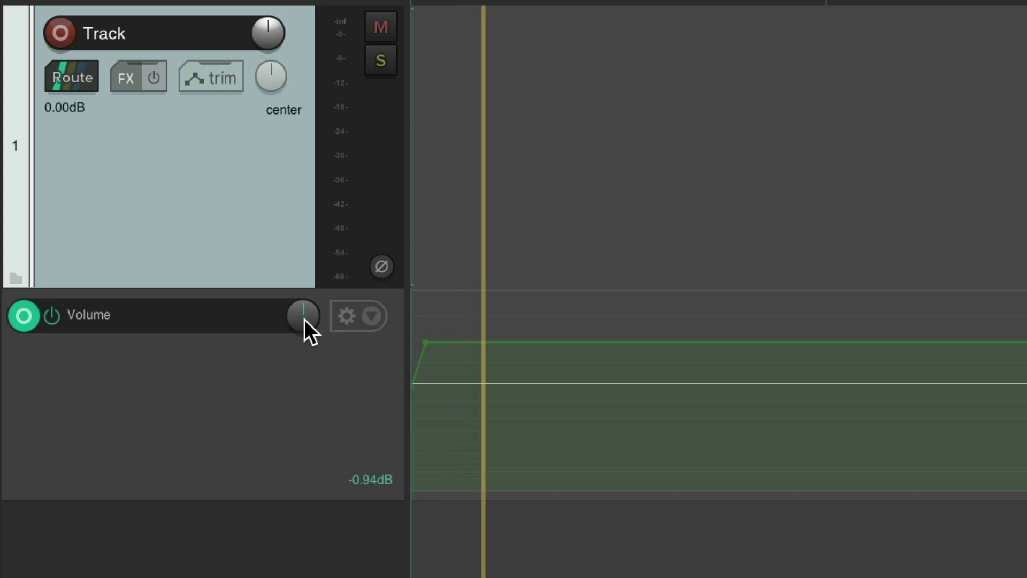
{"action": "key", "text": "space"}
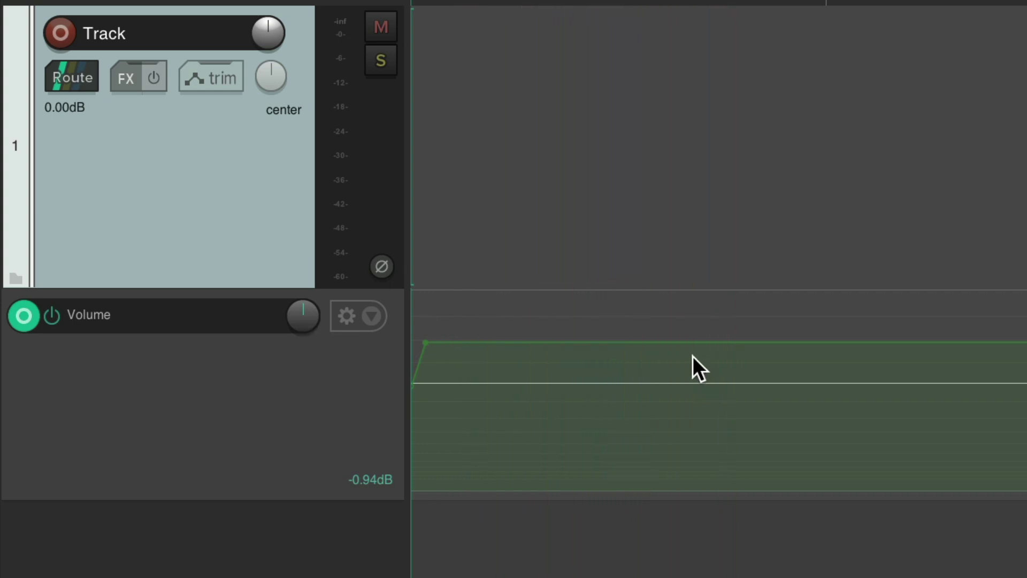
- Add volume transition points past the middle of measure 1 and lower the level after them below 0 dB, adjusting it during playback
{"action": "left_click", "coordinate": [666, 342]}
{"action": "left_click_drag", "start_coordinate": [303, 315], "coordinate": [303, 343]}
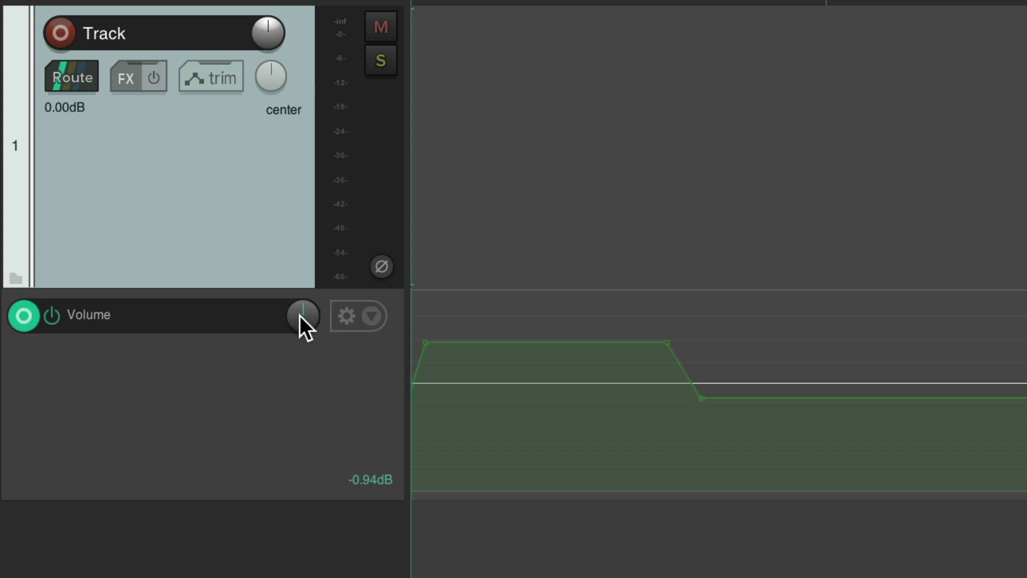
{"action": "key", "text": "space"}
{"action": "left_click_drag", "start_coordinate": [143, 315], "coordinate": [144, 325]}
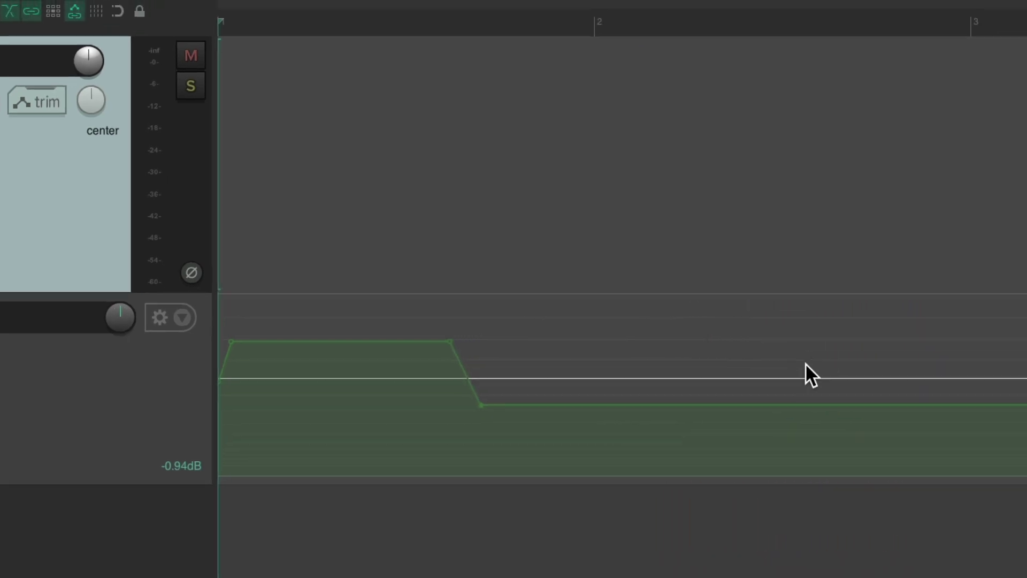
- Add volume transition points midway between measures 2 and 3 and raise the level after them above 0 dB during playback
{"action": "left_click", "coordinate": [744, 403]}
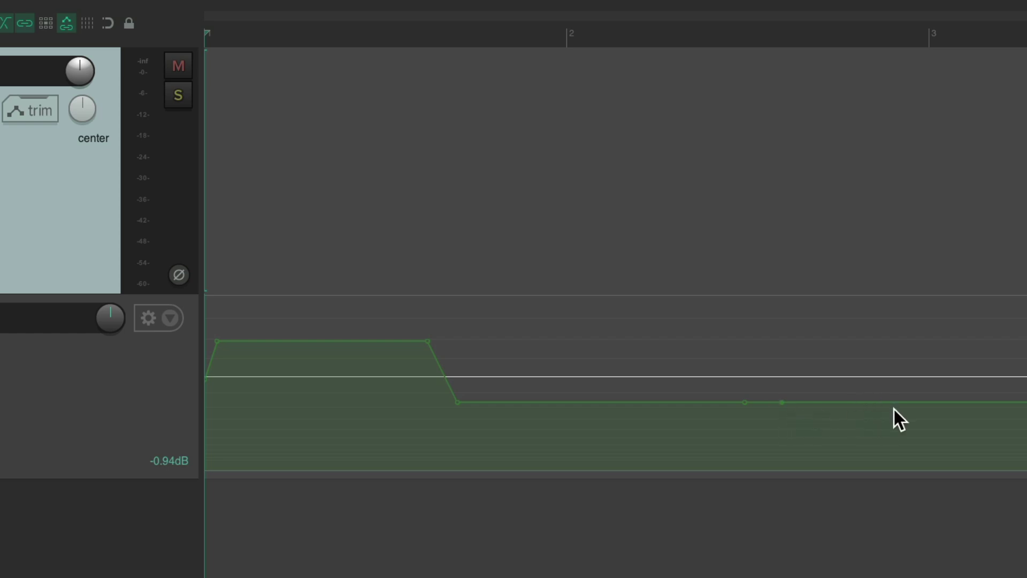
{"action": "key", "text": "space"}
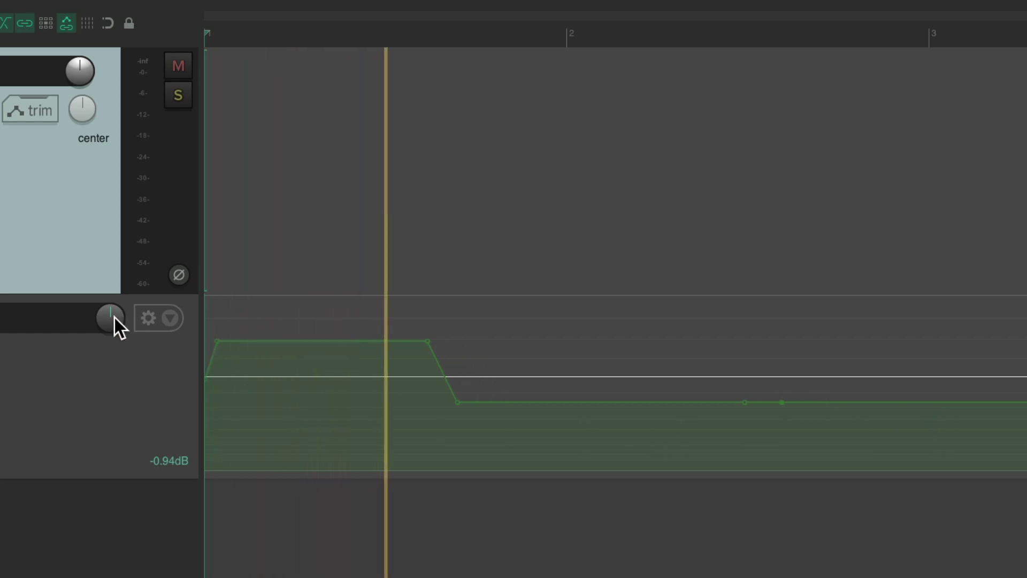
{"action": "mouse_move", "coordinate": [114, 316]}
{"action": "left_mouse_down"}
{"action": "mouse_move", "coordinate": [113, 297]}
{"action": "mouse_move", "coordinate": [113, 318]}
{"action": "left_mouse_up"}
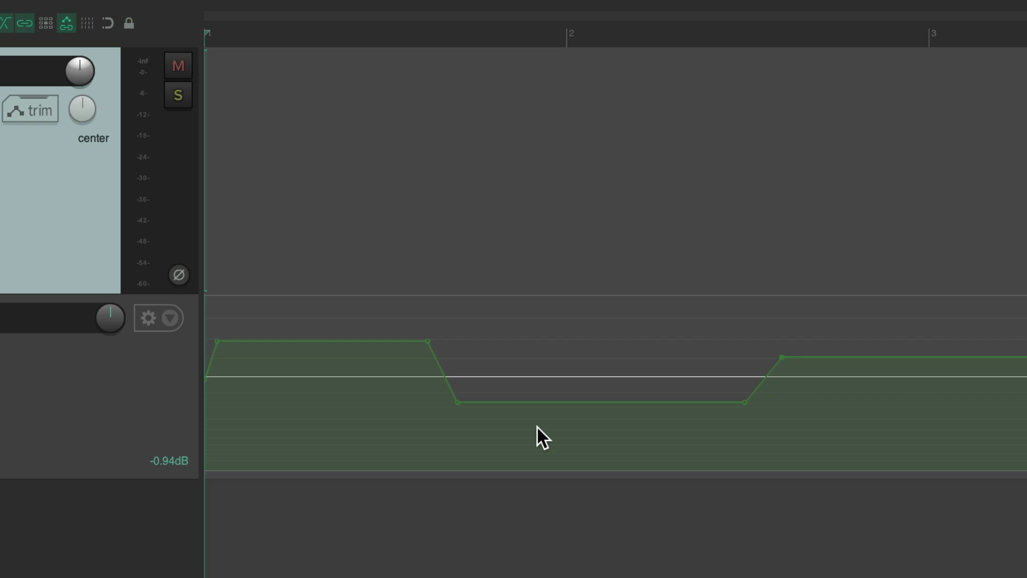
- Make a time selection within the first raised plateau and lower the volume envelope inside it to -11.3 dB
{"action": "left_click_drag", "start_coordinate": [268, 409], "coordinate": [358, 412]}
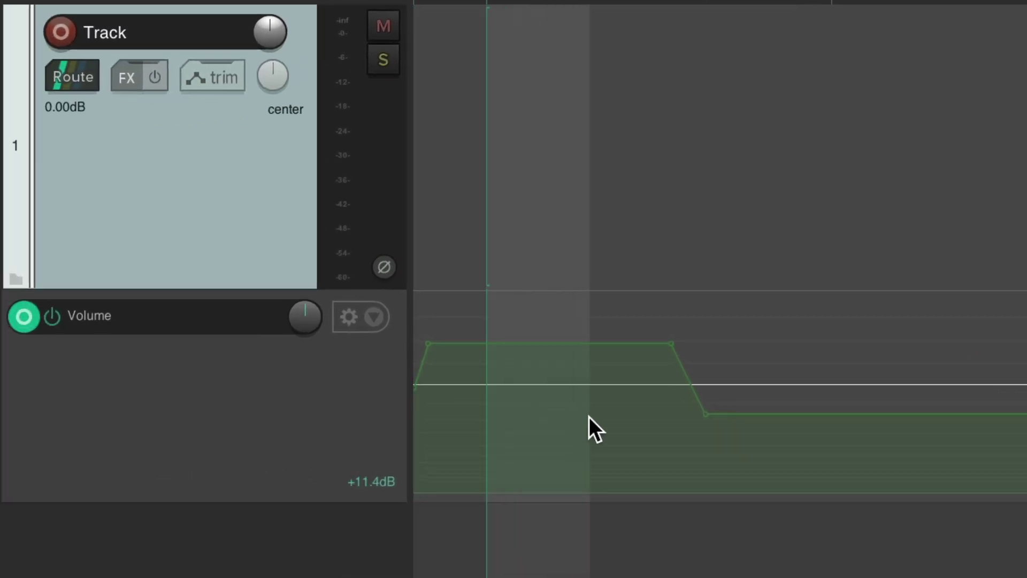
{"action": "mouse_move", "coordinate": [316, 318]}
{"action": "left_mouse_down"}
{"action": "mouse_move", "coordinate": [316, 334]}
{"action": "mouse_move", "coordinate": [310, 317]}
{"action": "left_mouse_up"}
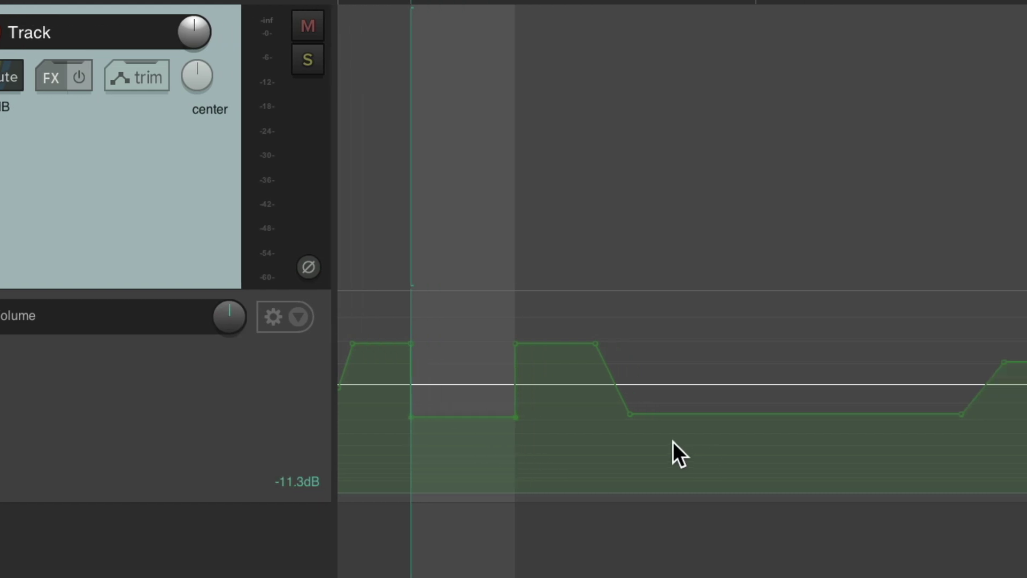
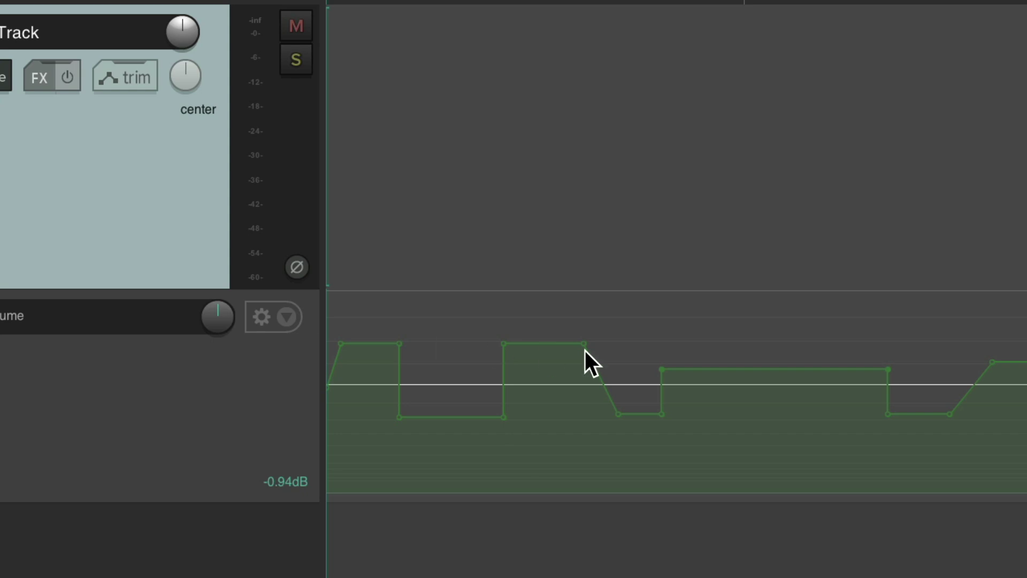
- Raise the volume envelope's flat segment inside the long low section, and add a point midway along it pulled up into a peak
{"action": "mouse_move", "coordinate": [753, 368]}
{"action": "left_mouse_down"}
{"action": "mouse_move", "coordinate": [757, 344]}
{"action": "mouse_move", "coordinate": [752, 383]}
{"action": "mouse_move", "coordinate": [750, 330]}
{"action": "mouse_move", "coordinate": [751, 349]}
{"action": "left_mouse_up"}
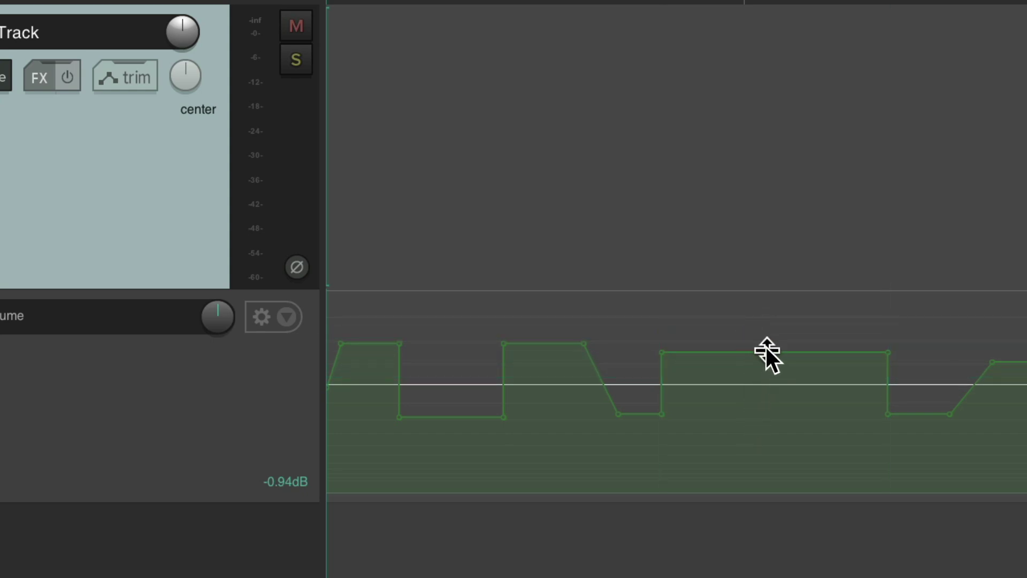
{"action": "left_click_drag", "start_coordinate": [766, 350], "coordinate": [780, 326]}
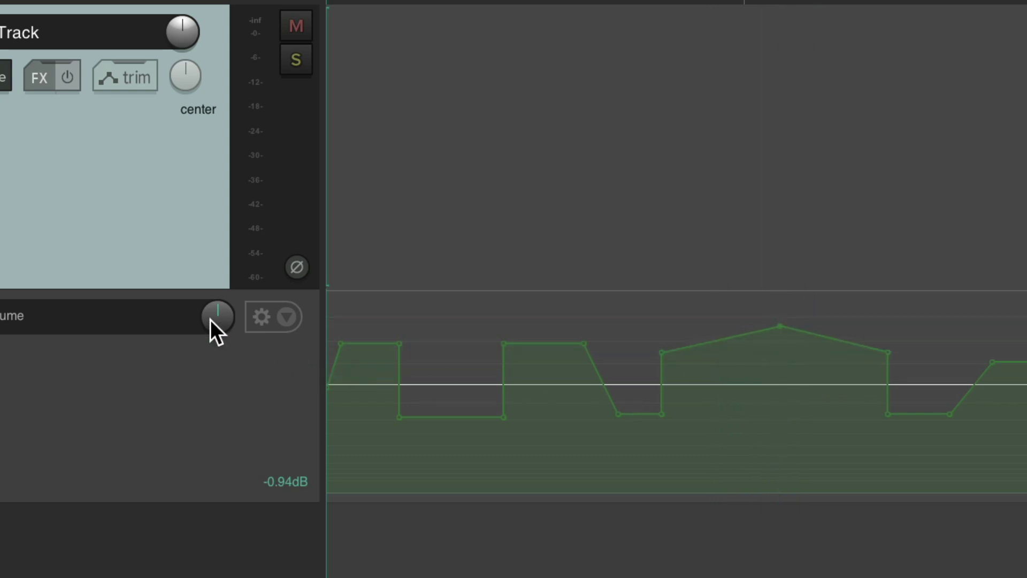
{"action": "left_click_drag", "start_coordinate": [213, 317], "coordinate": [213, 355]}
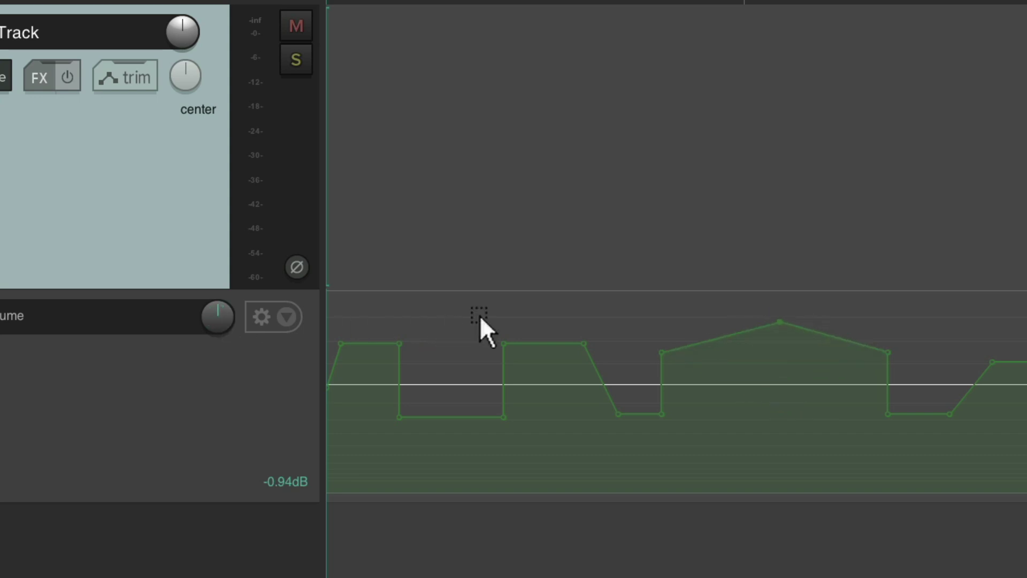
- Raise the envelope points around the second plateau as a group, and slightly lower the group of points from the peaked section onward
{"action": "left_click_drag", "start_coordinate": [480, 316], "coordinate": [647, 460]}
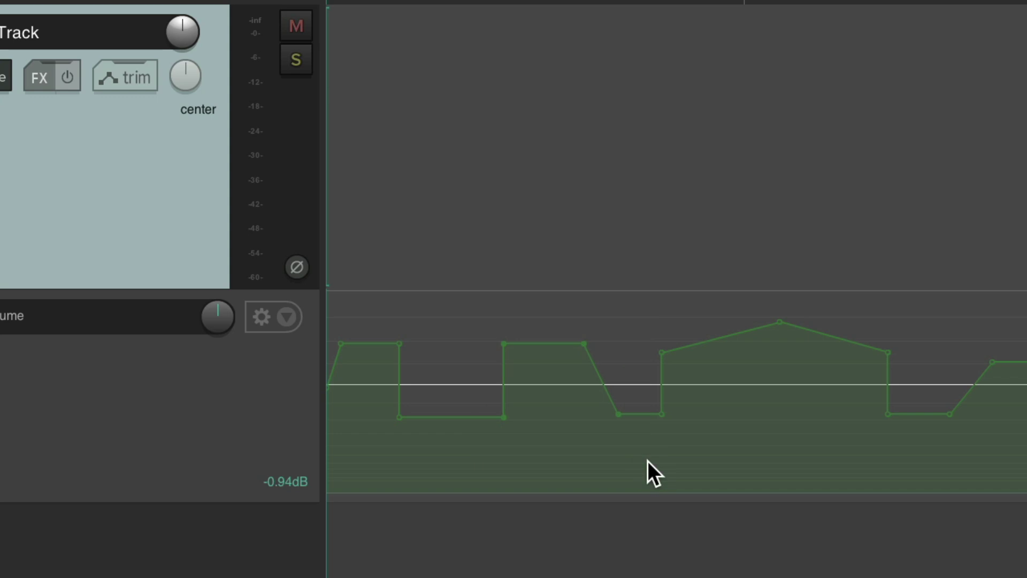
{"action": "left_click_drag", "start_coordinate": [217, 319], "coordinate": [218, 305]}
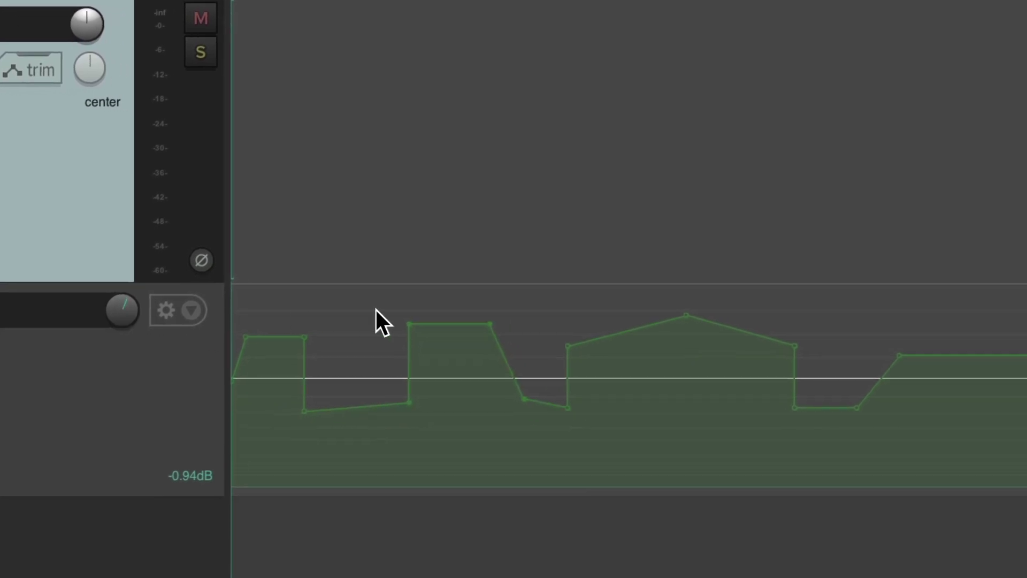
{"action": "left_click_drag", "start_coordinate": [545, 307], "coordinate": [931, 414]}
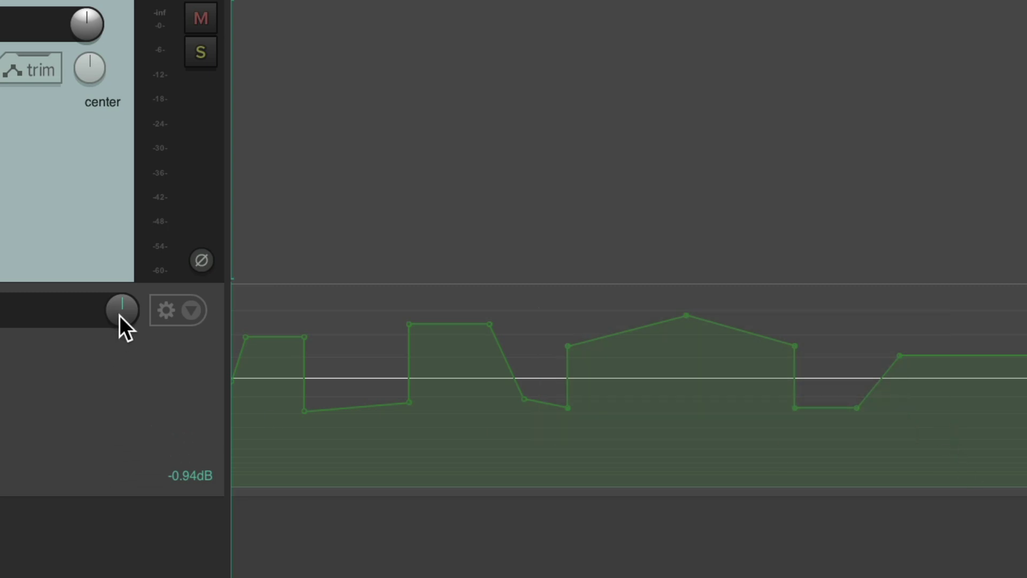
{"action": "left_click_drag", "start_coordinate": [120, 316], "coordinate": [120, 318]}
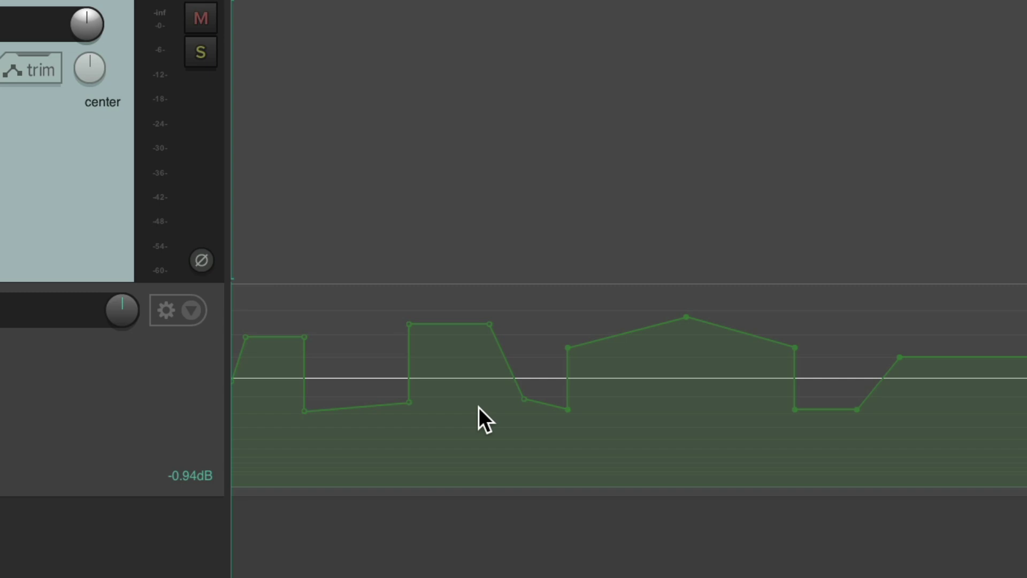
- Deselect the envelope points and lower the entire volume envelope to -4.54 dB at the project start
{"action": "left_click", "coordinate": [641, 399]}
{"action": "mouse_move", "coordinate": [124, 308]}
{"action": "left_mouse_down"}
{"action": "mouse_move", "coordinate": [124, 321]}
{"action": "mouse_move", "coordinate": [124, 313]}
{"action": "left_mouse_up"}
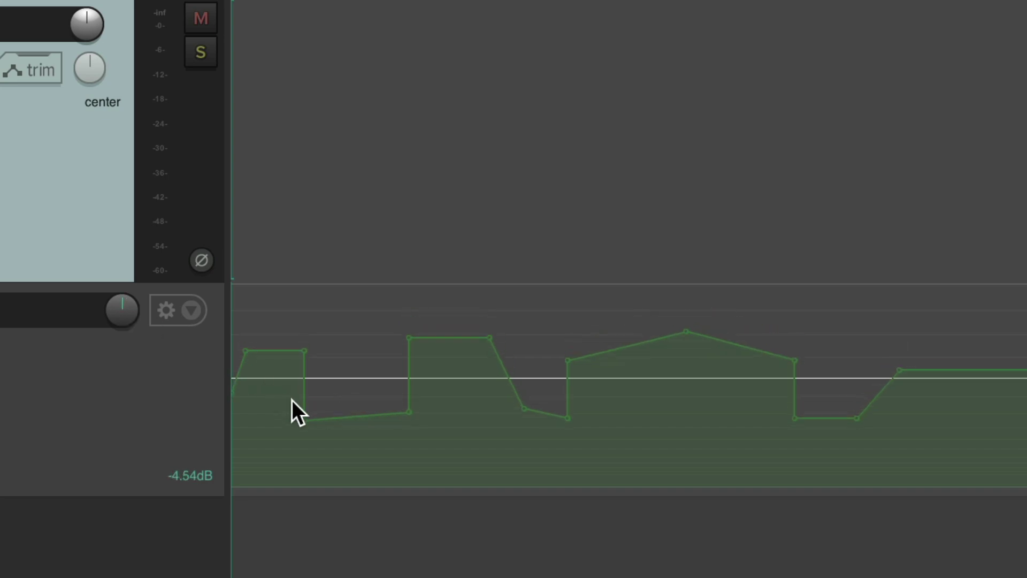